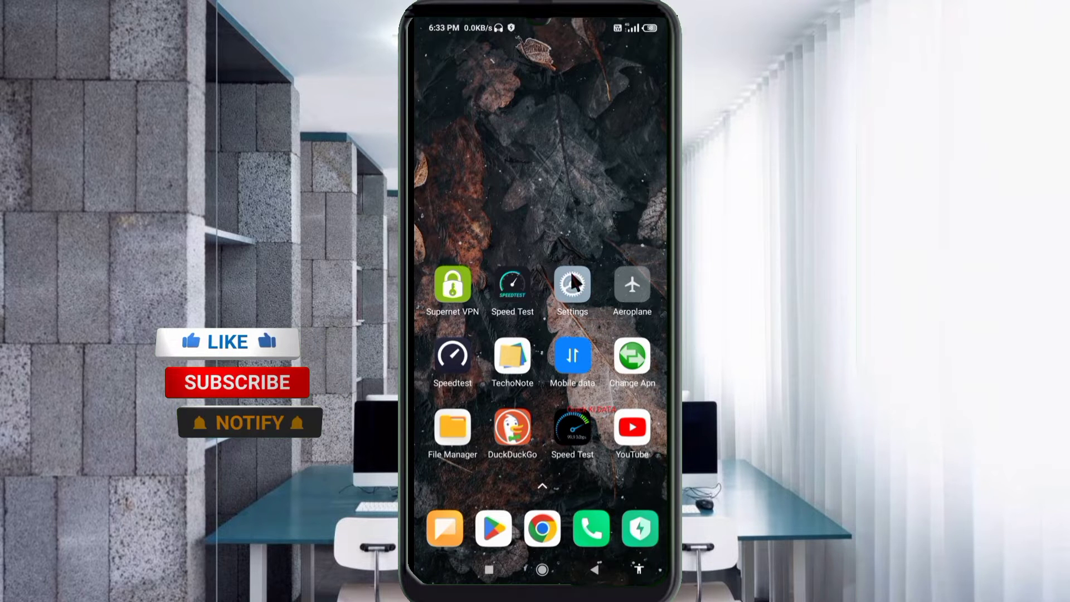
# Reach the access point names list for SIM 1 (5G) from the phone's settings.
pyautogui.click(576, 293)
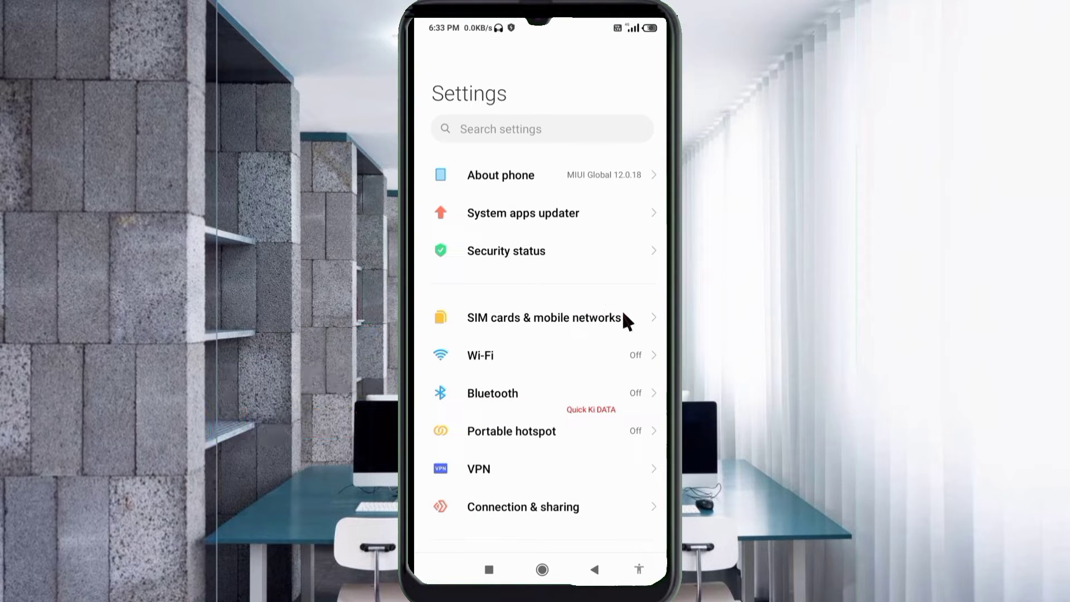
pyautogui.click(556, 324)
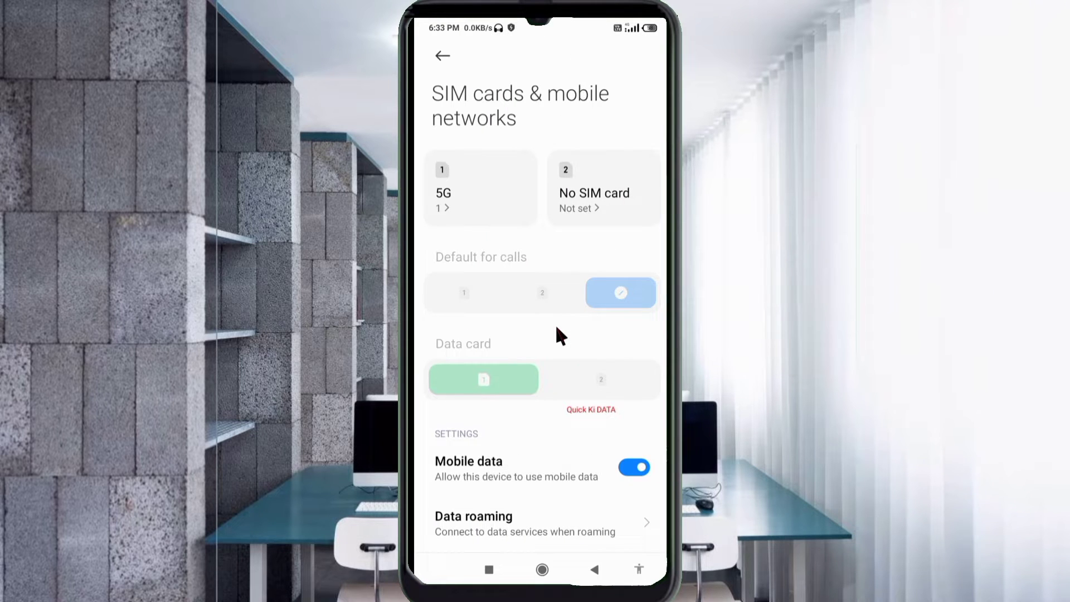
pyautogui.click(487, 209)
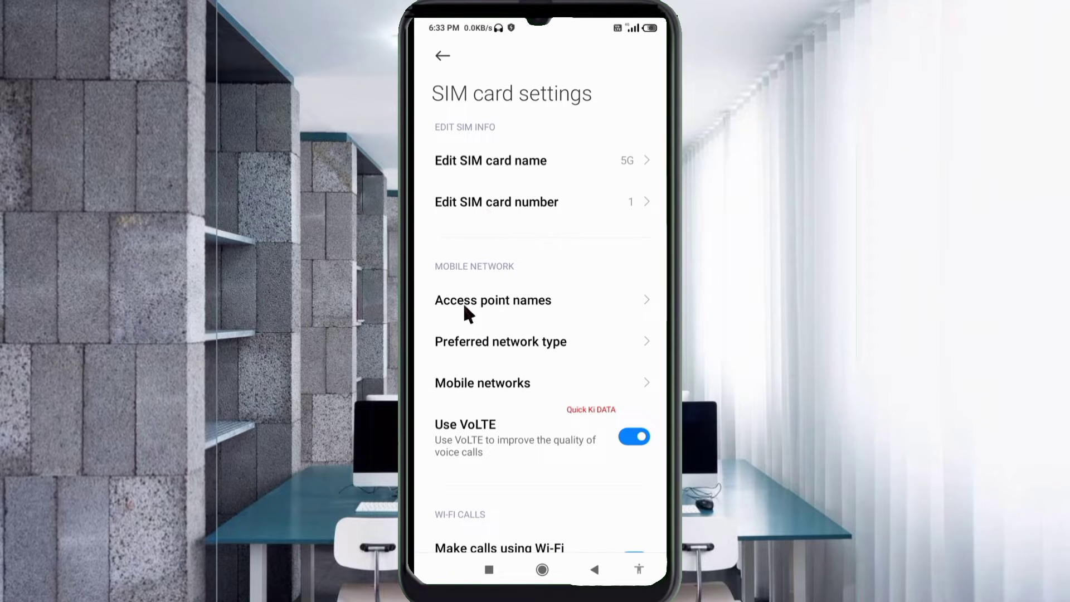
pyautogui.click(513, 304)
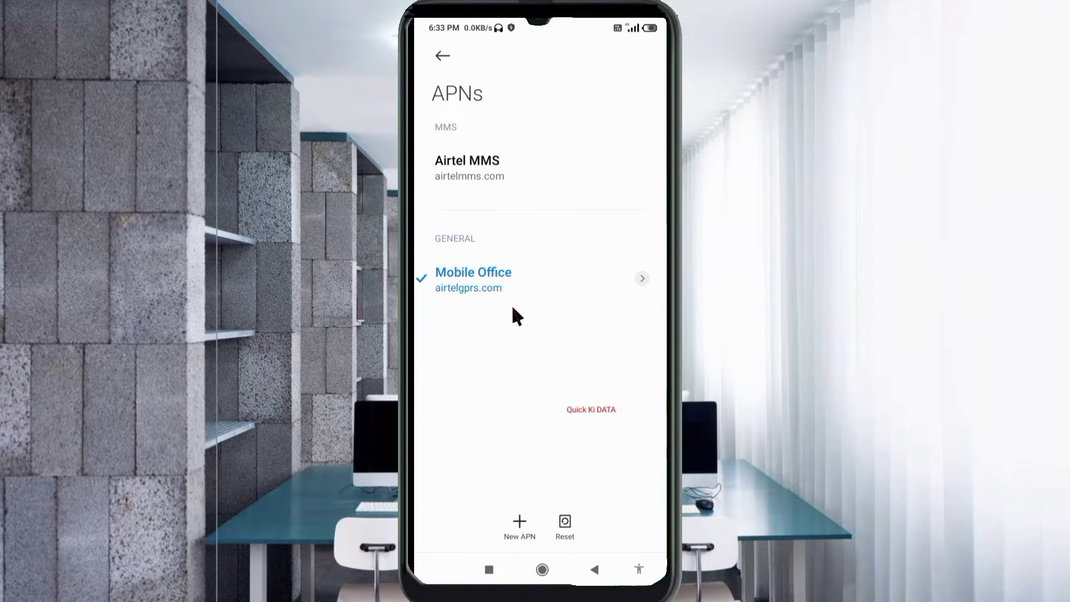
# Create a new access point and name it Vodafone Singtel 5G.
pyautogui.click(532, 521)
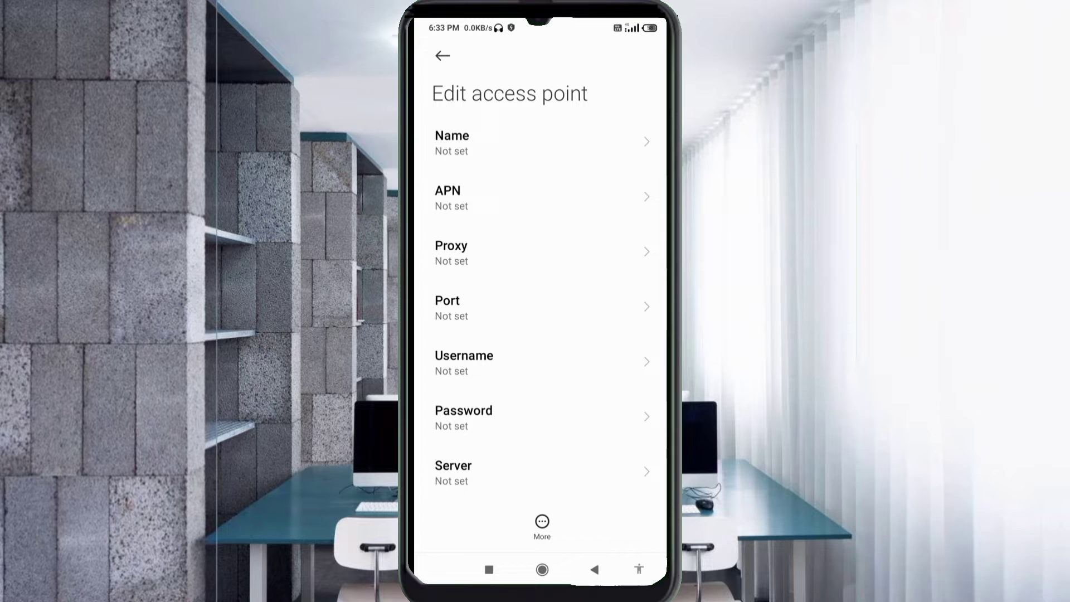
pyautogui.click(501, 143)
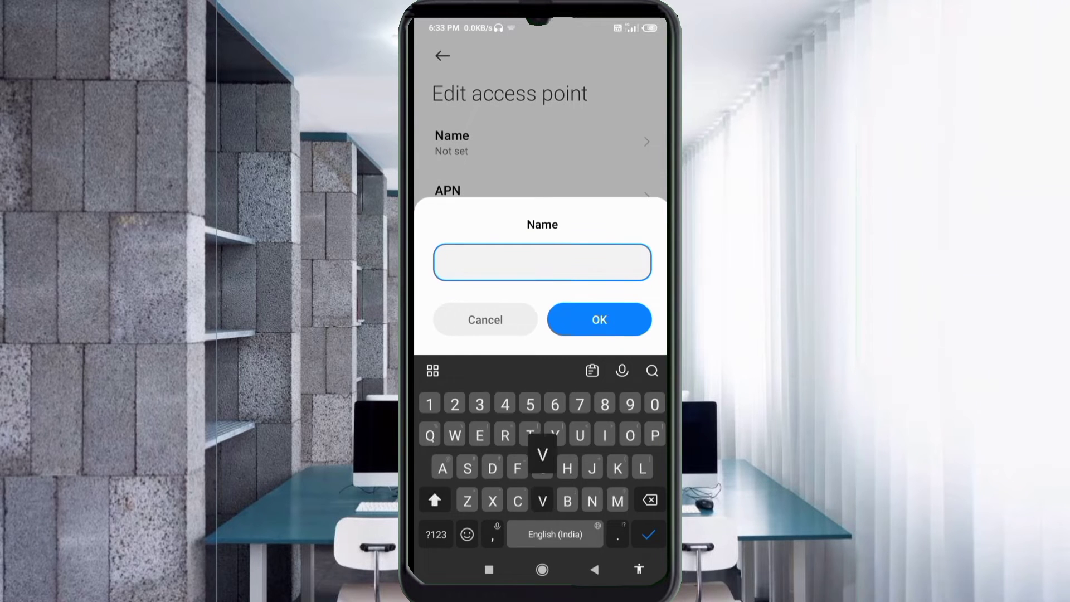
pyautogui.write('Vodaf')
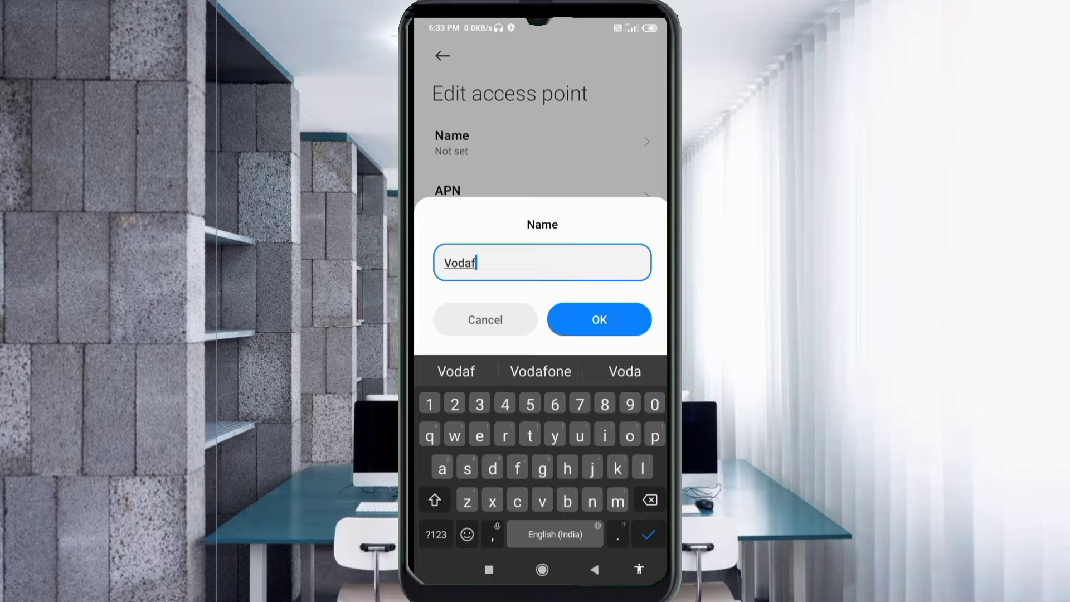
pyautogui.write('one ')
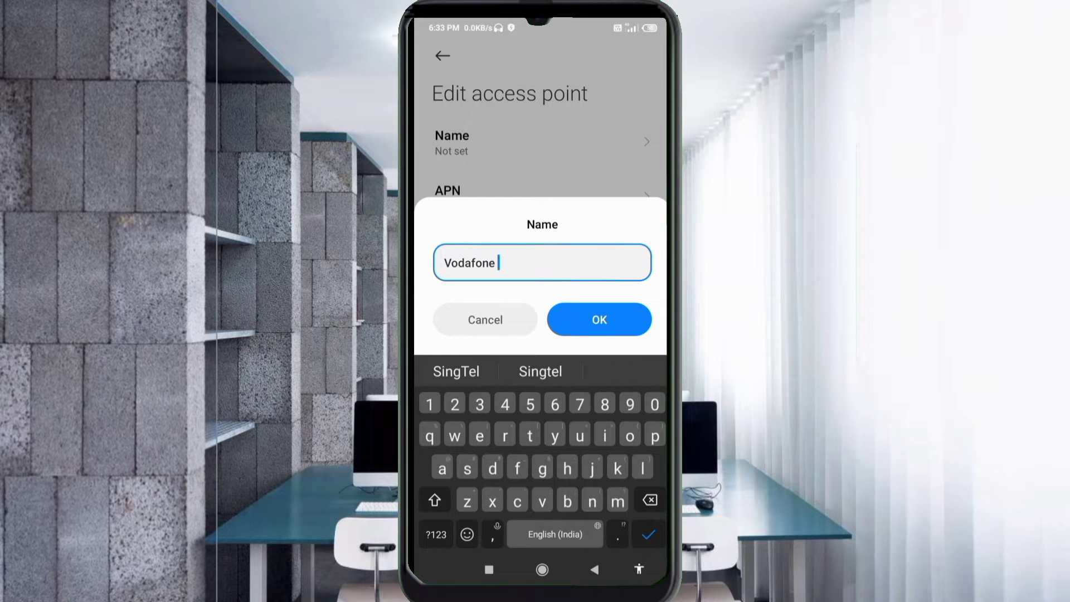
pyautogui.write('Sing')
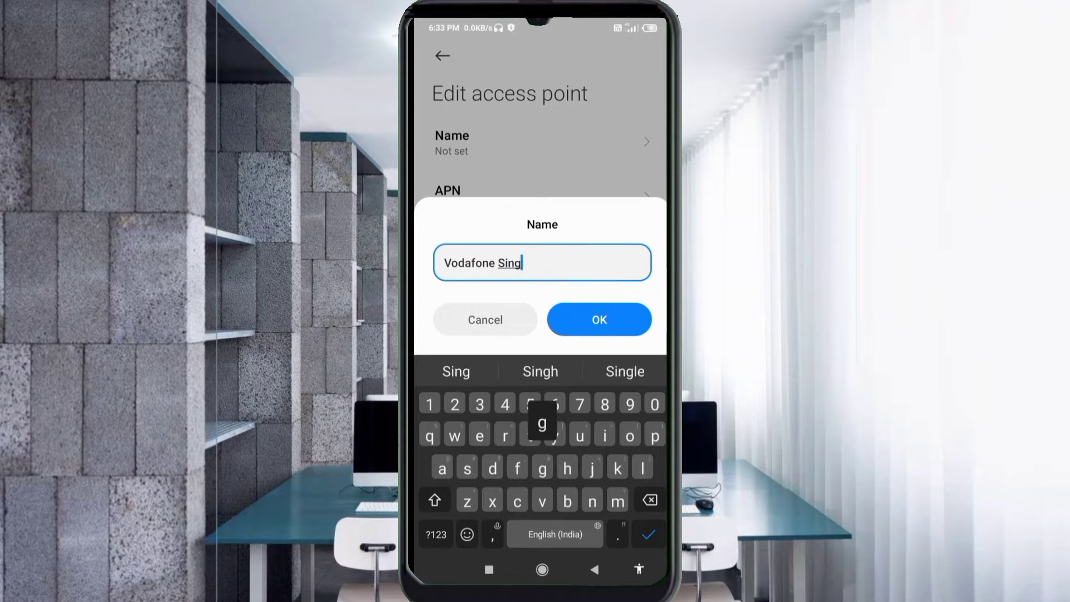
pyautogui.write('tel ')
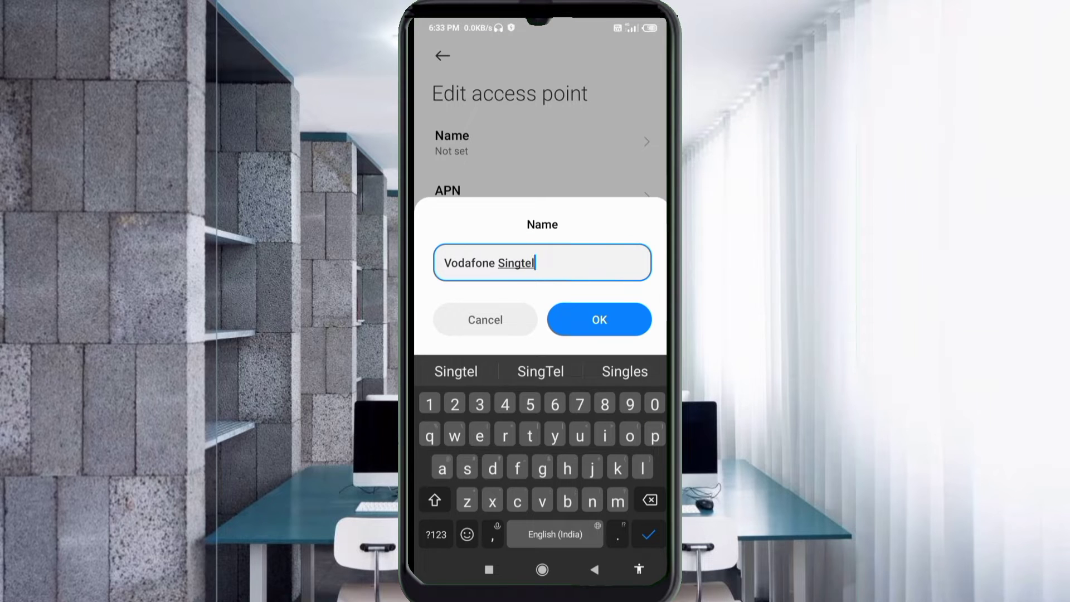
pyautogui.write('5G')
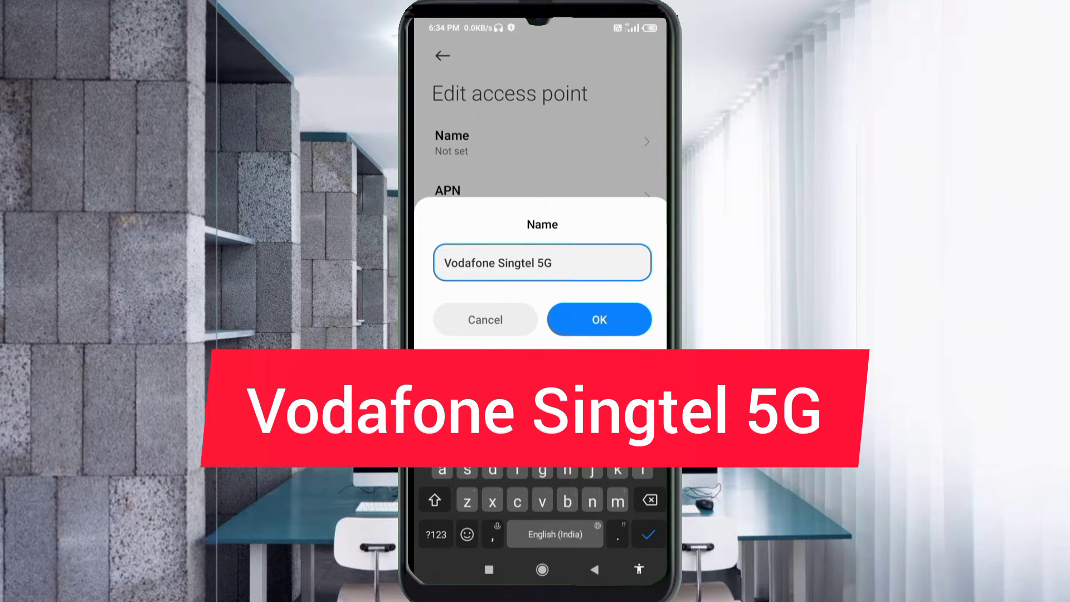
pyautogui.click(599, 320)
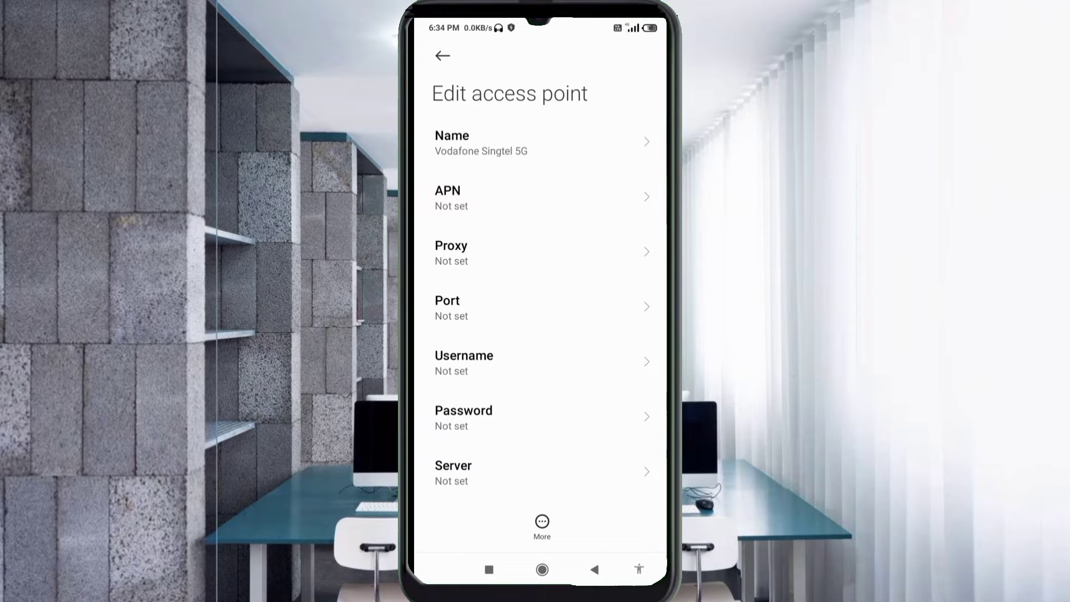
# Set the access point's APN address to optus.net.au.
pyautogui.click(501, 197)
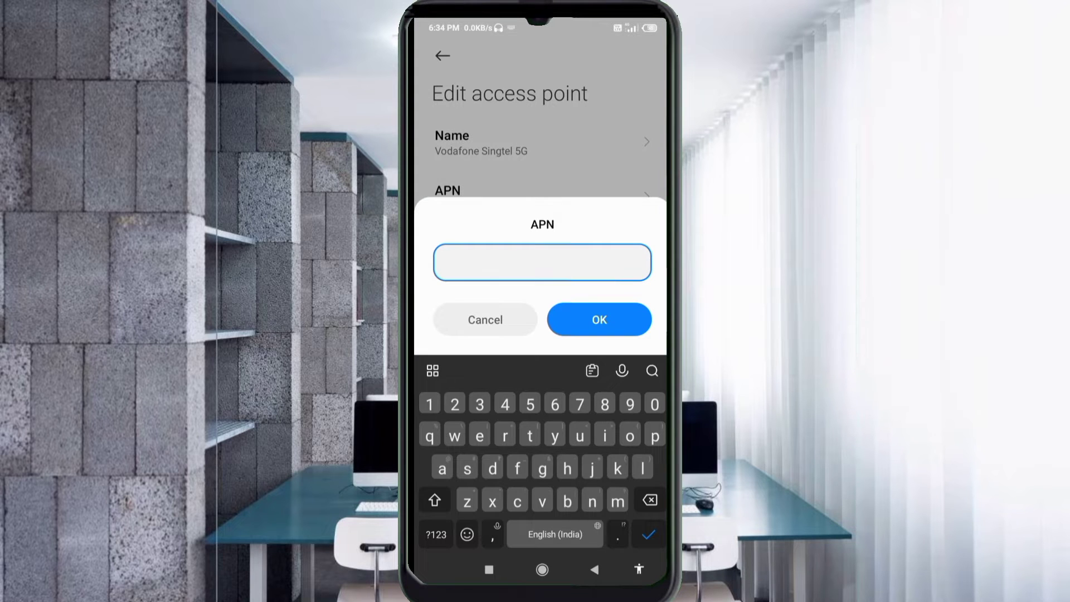
pyautogui.write('optu')
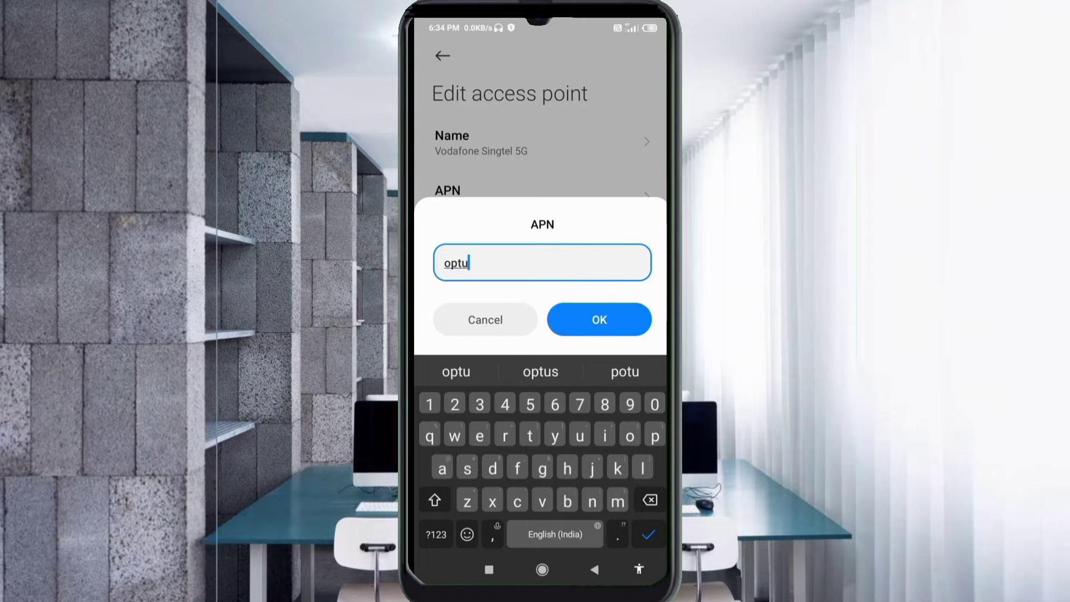
pyautogui.write('s.')
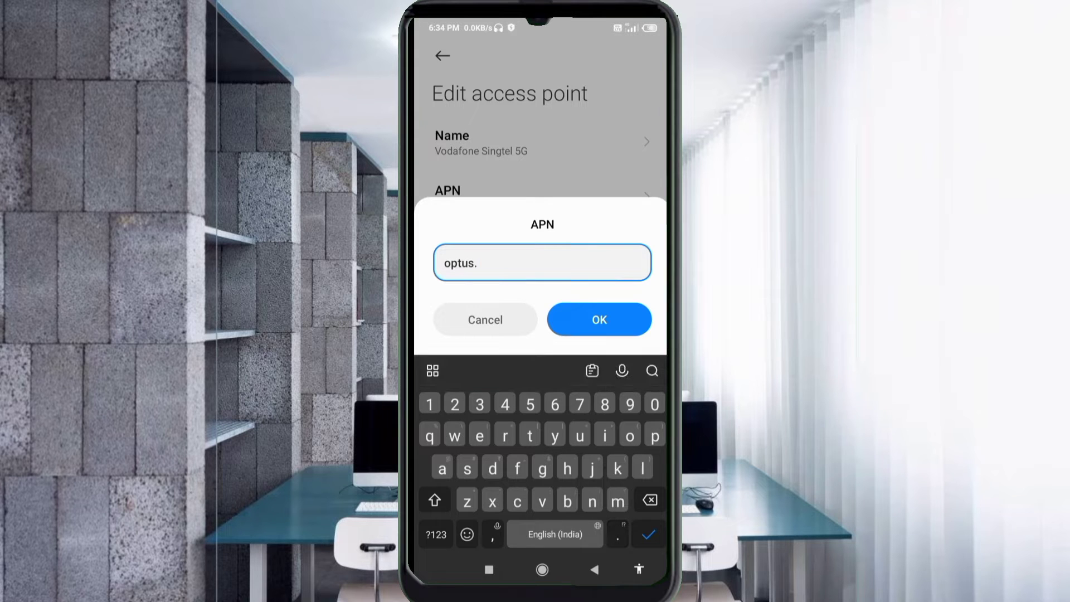
pyautogui.write('net')
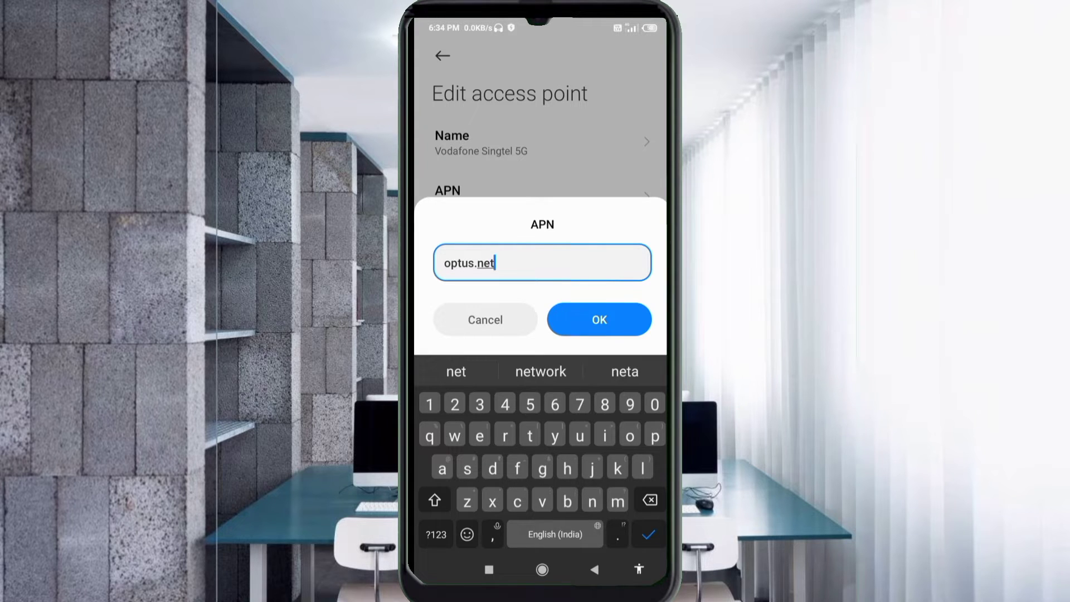
pyautogui.write('.au')
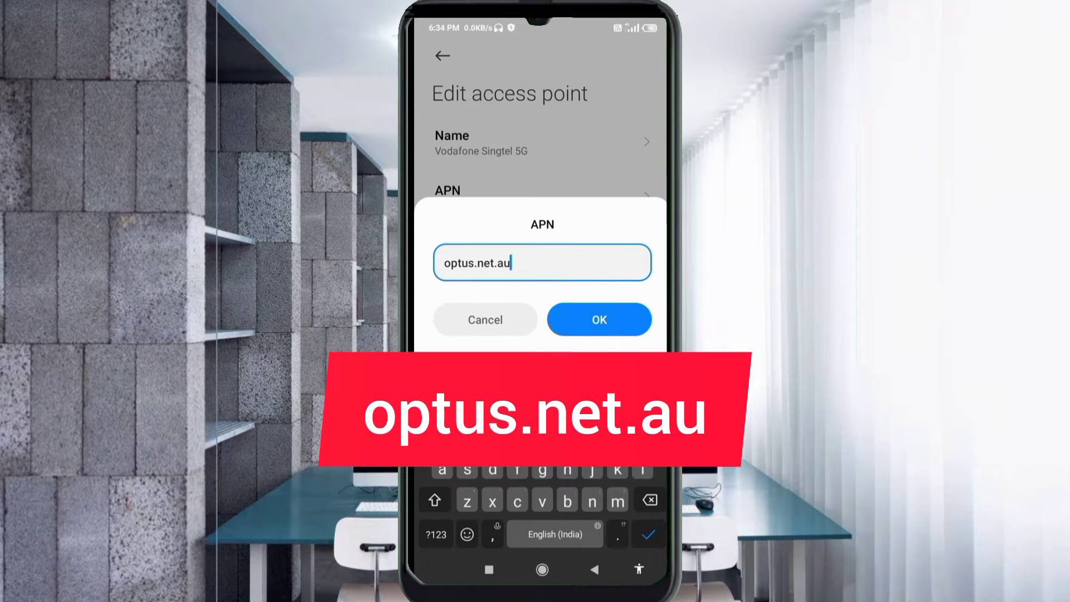
pyautogui.click(600, 319)
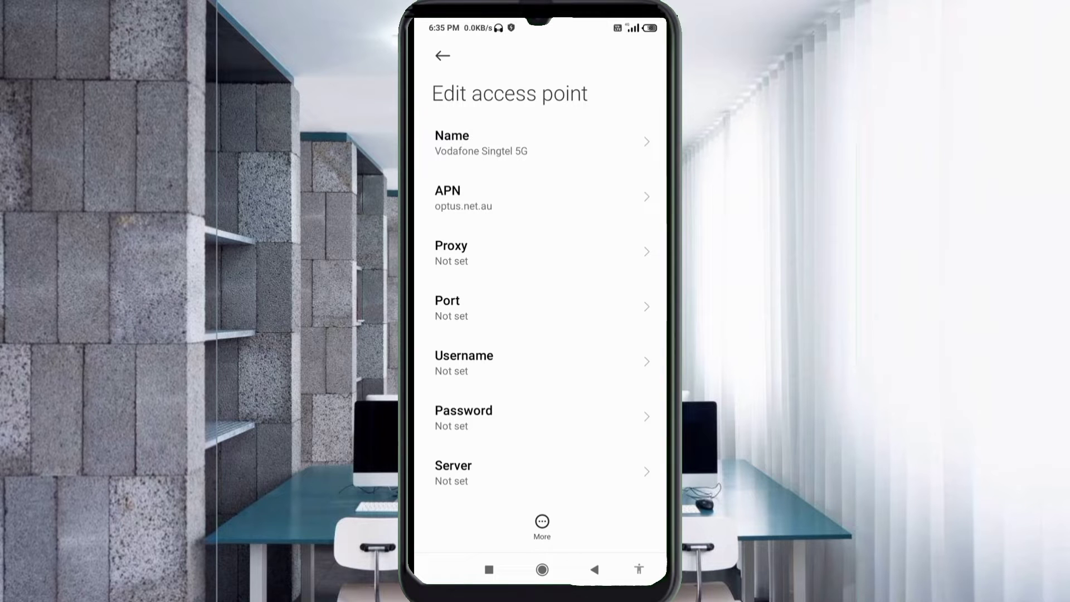
# Set the access point's Username to 5GPrepaidSim.
pyautogui.click(502, 362)
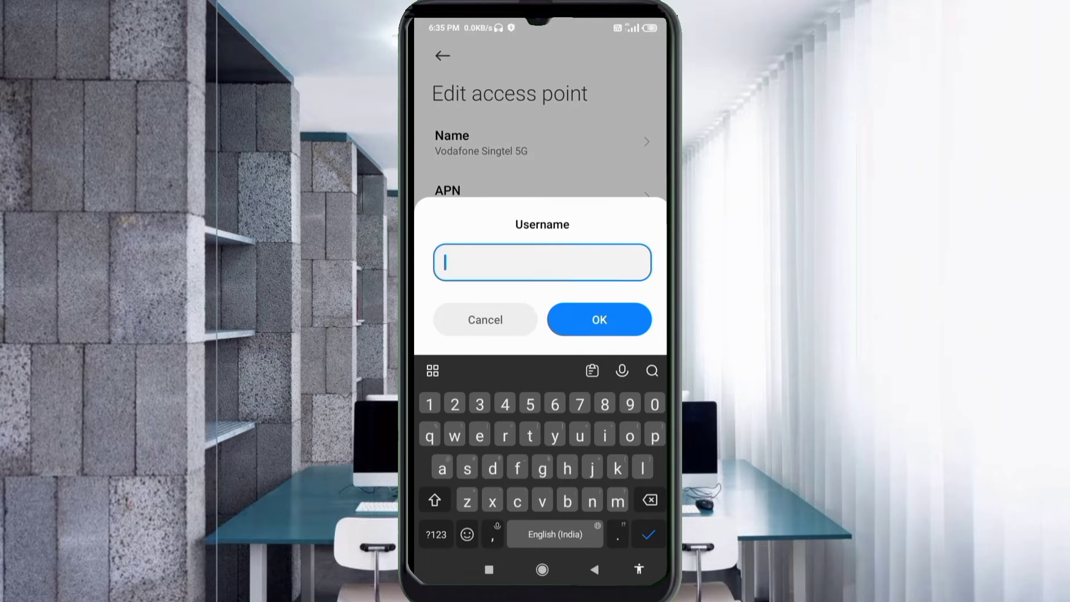
pyautogui.write('5G')
pyautogui.write('Prep')
pyautogui.write('a')
pyautogui.write('id')
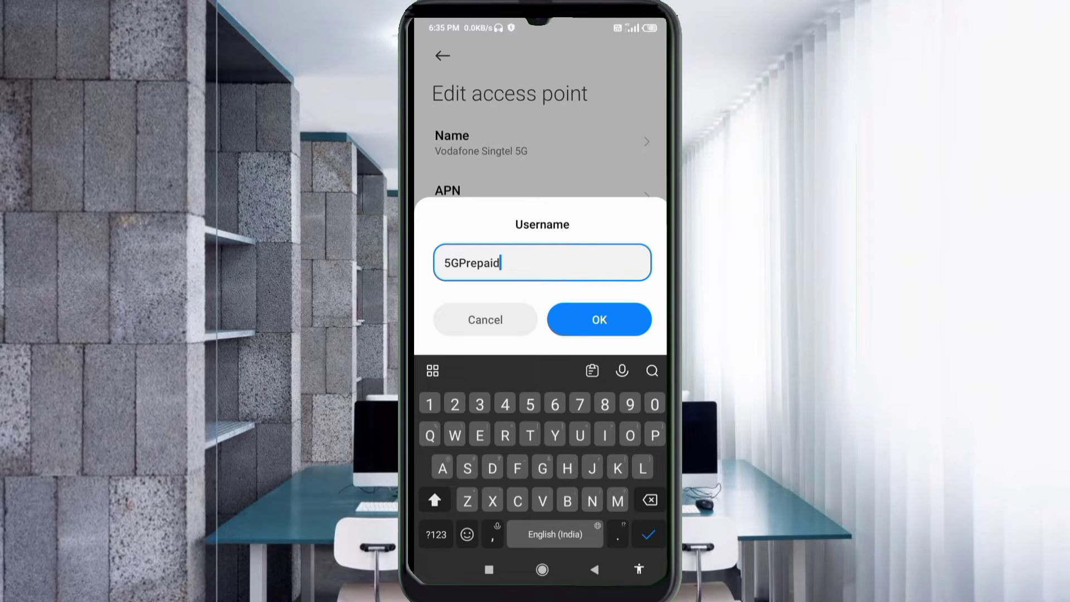
pyautogui.write('Sim')
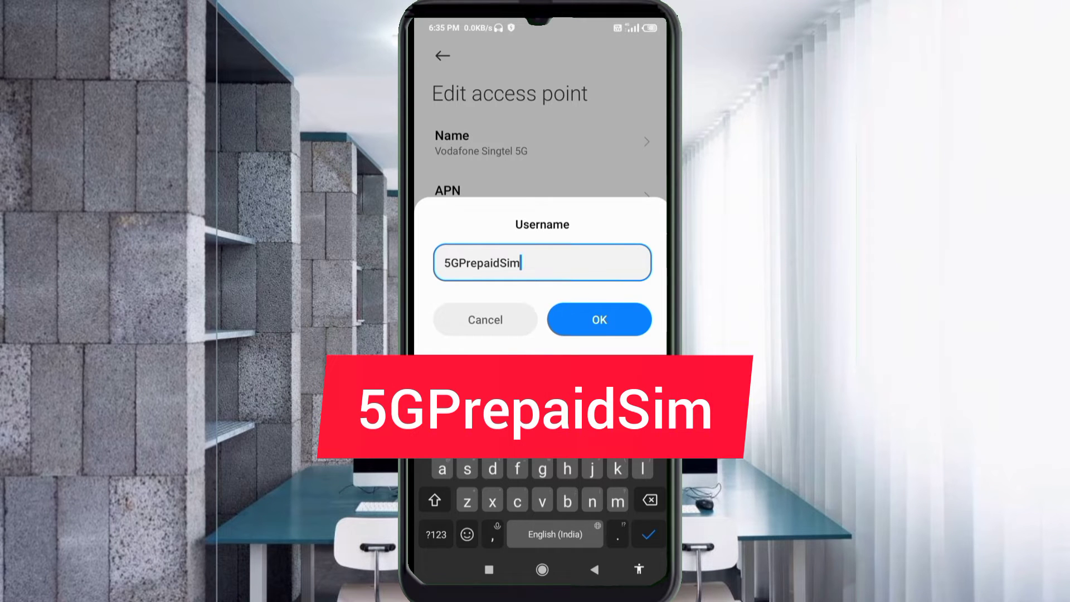
pyautogui.press('Return')
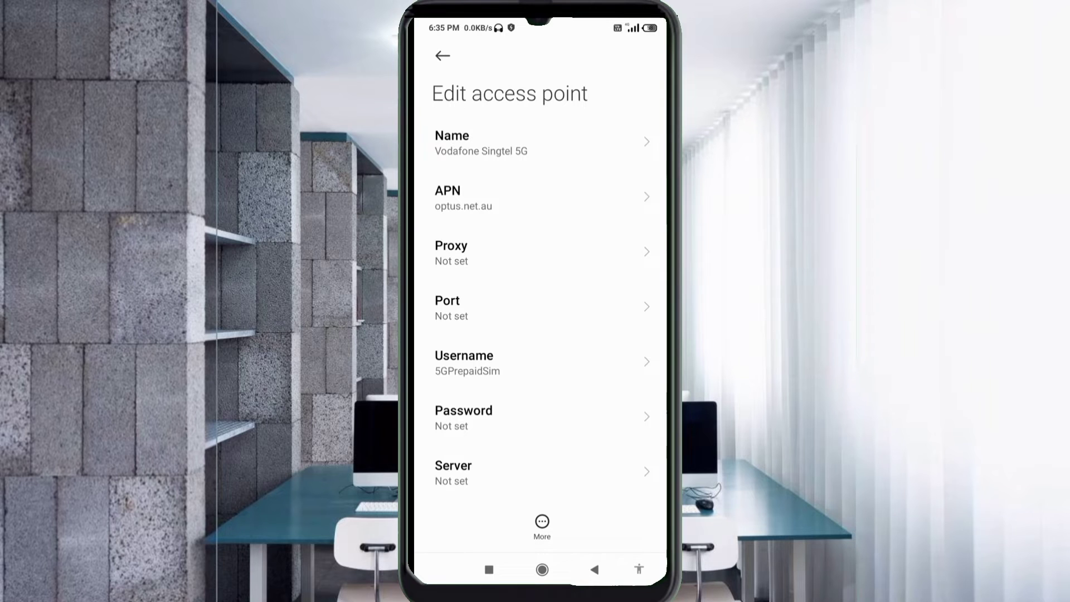
pyautogui.moveTo(501, 473); pyautogui.dragTo(502, 293)
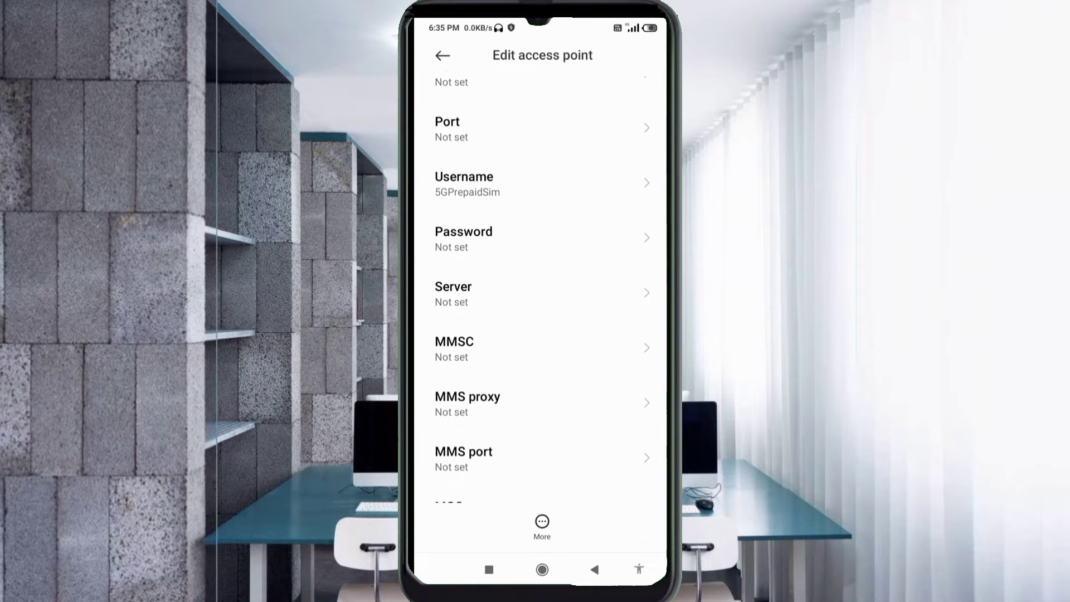
pyautogui.moveTo(501, 376); pyautogui.dragTo(502, 284)
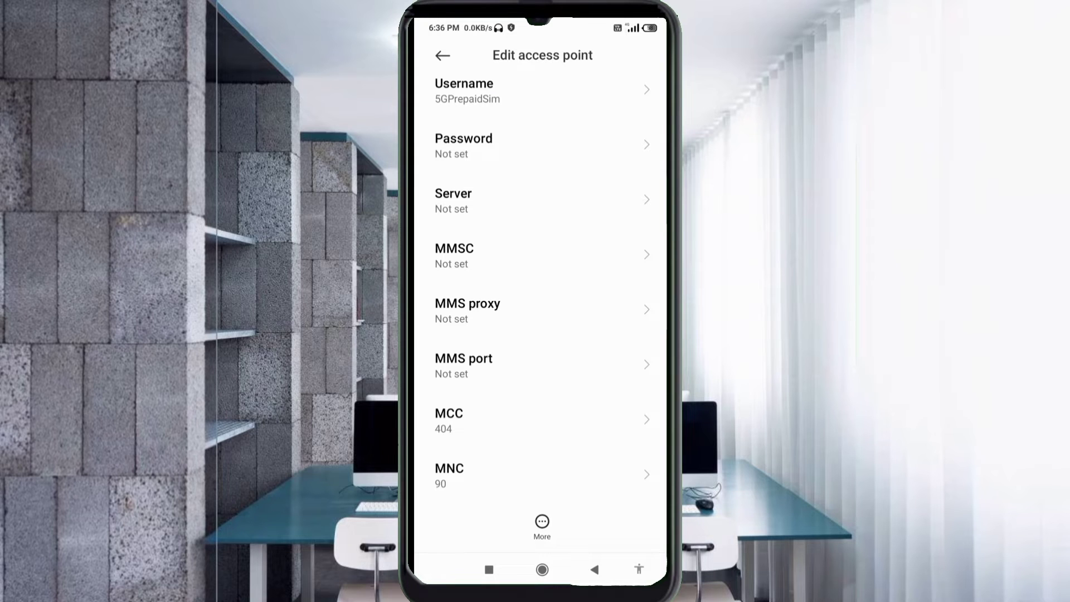
pyautogui.click(502, 201)
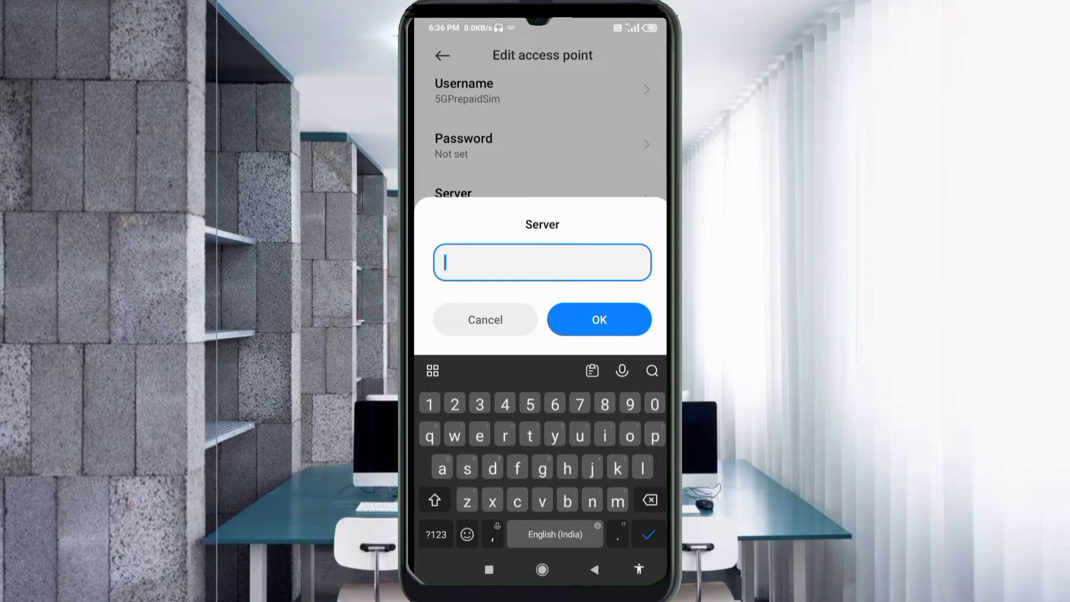
pyautogui.write('www')
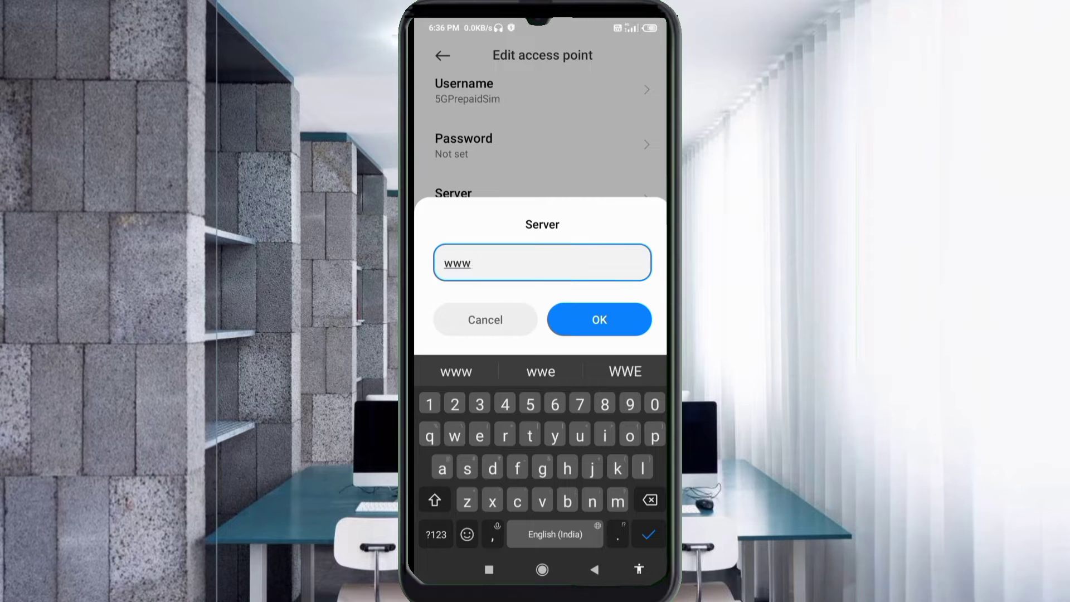
pyautogui.write('.o')
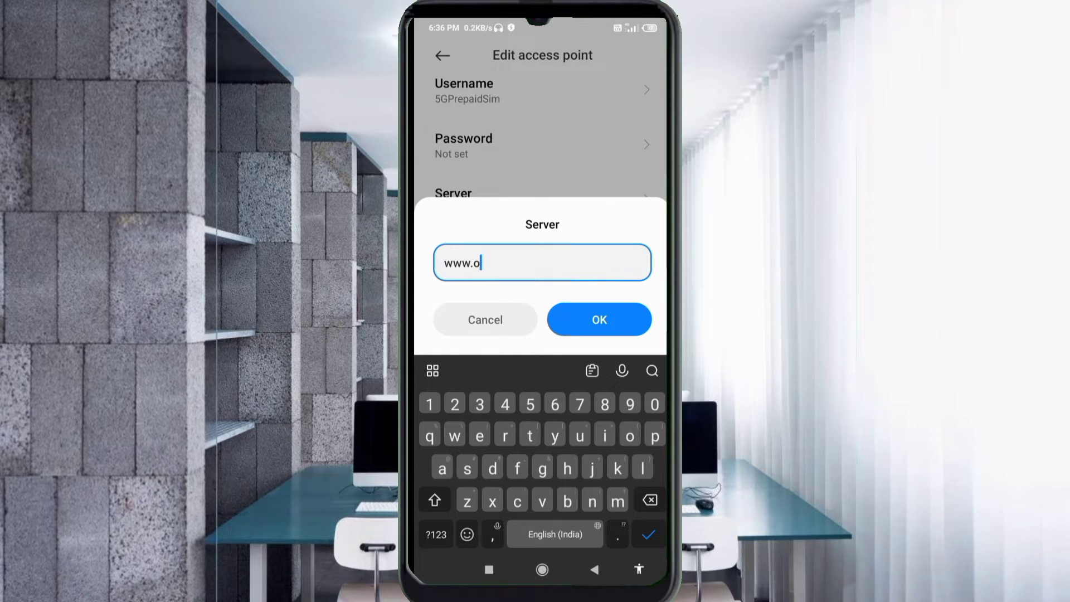
pyautogui.write('ptus.')
pyautogui.write('n')
pyautogui.write('et.a')
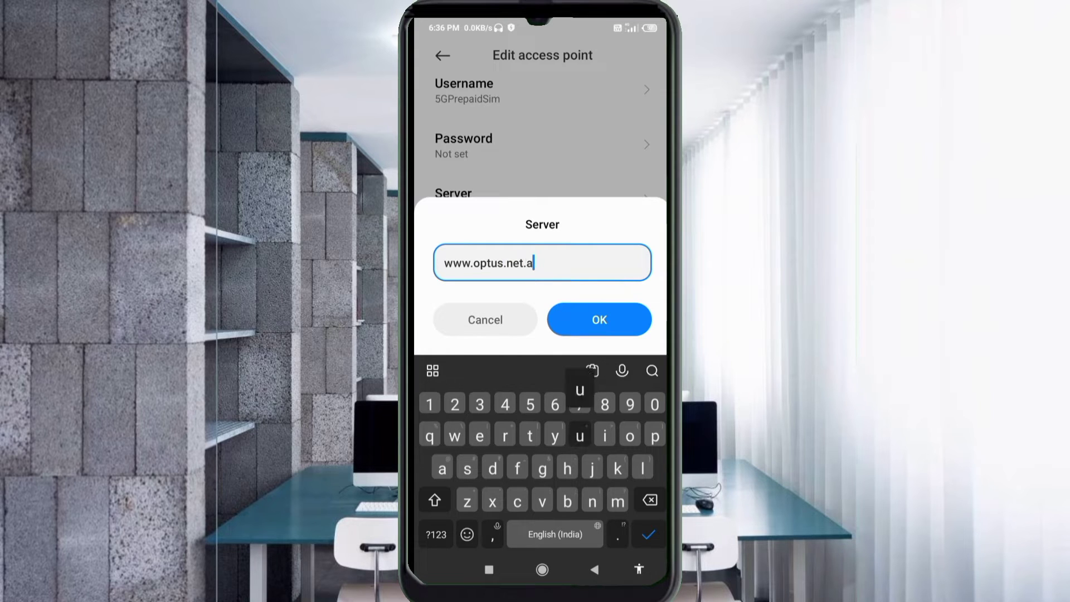
pyautogui.write('u')
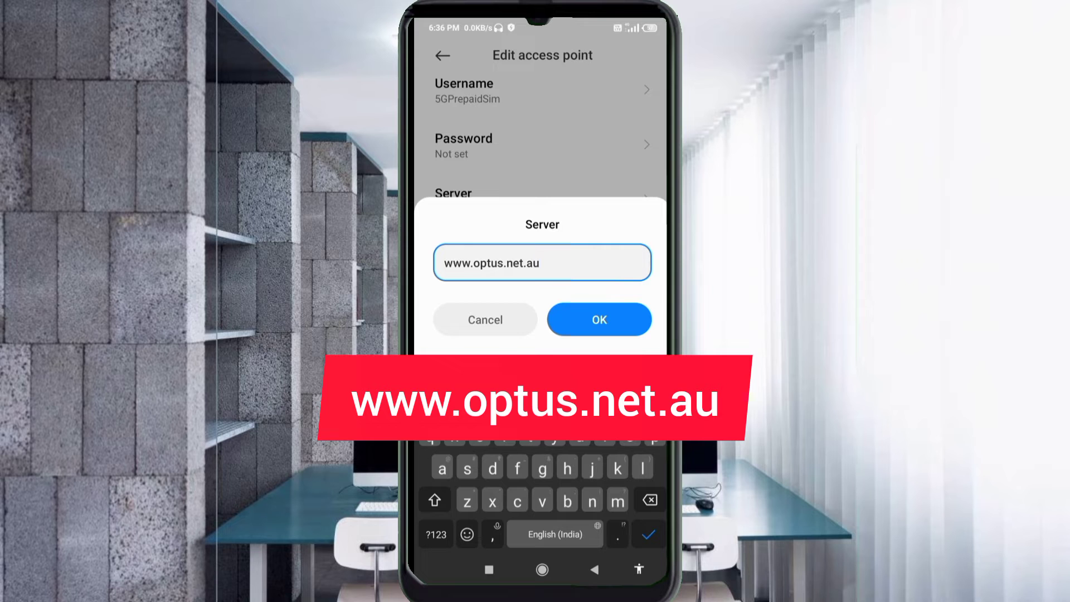
pyautogui.press('Return')
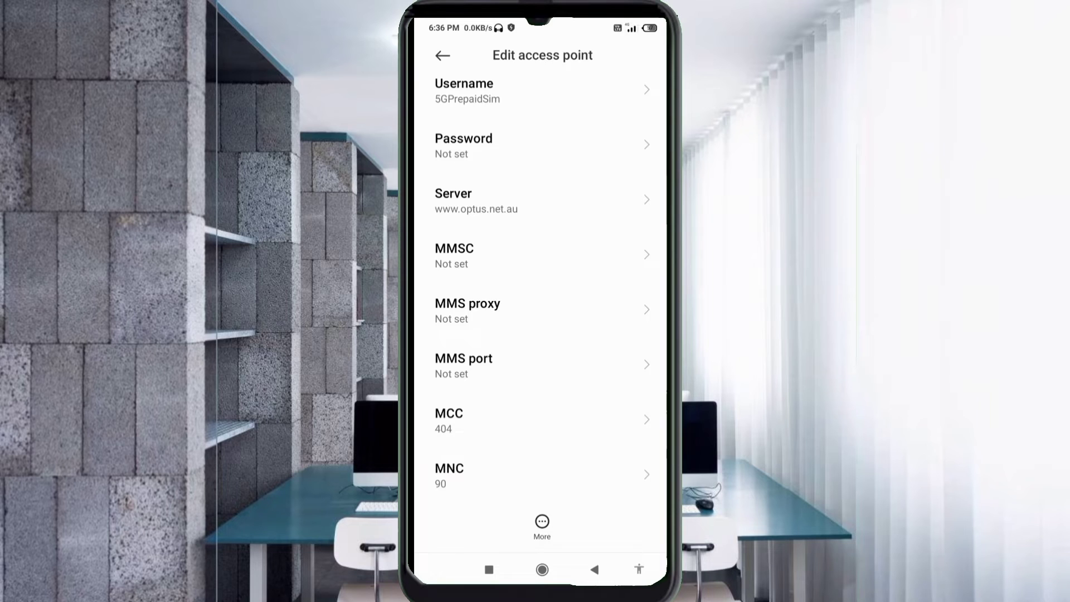
pyautogui.click(502, 255)
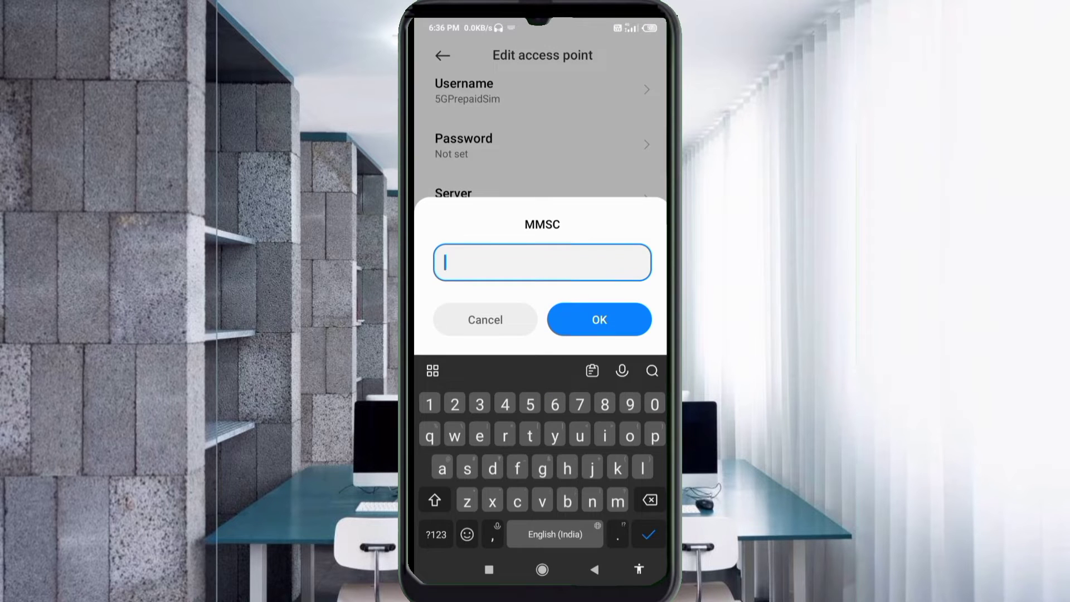
pyautogui.write('http')
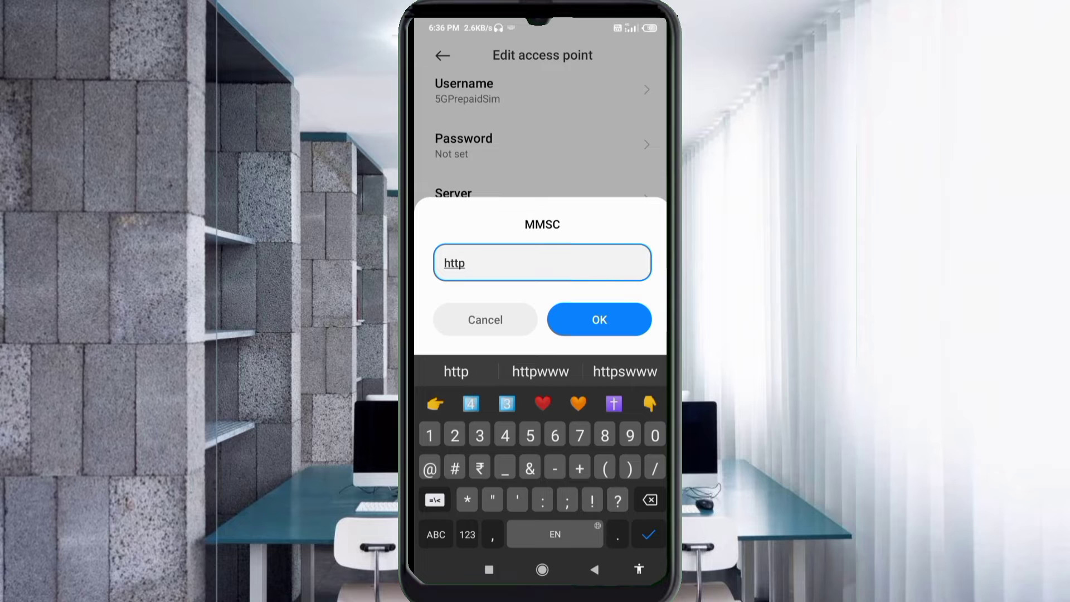
pyautogui.write('://')
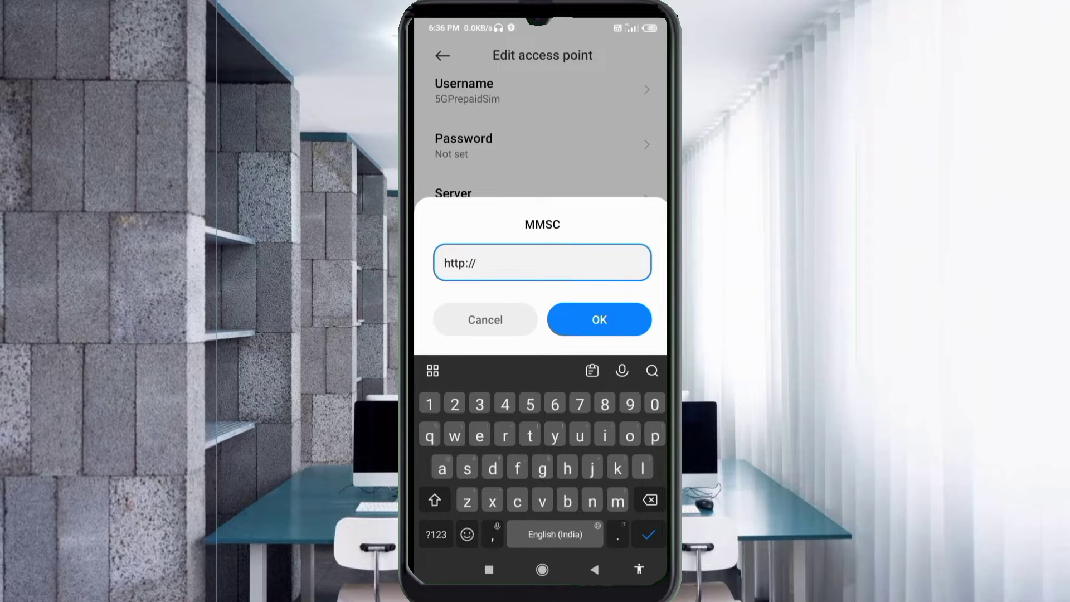
pyautogui.write('opti')
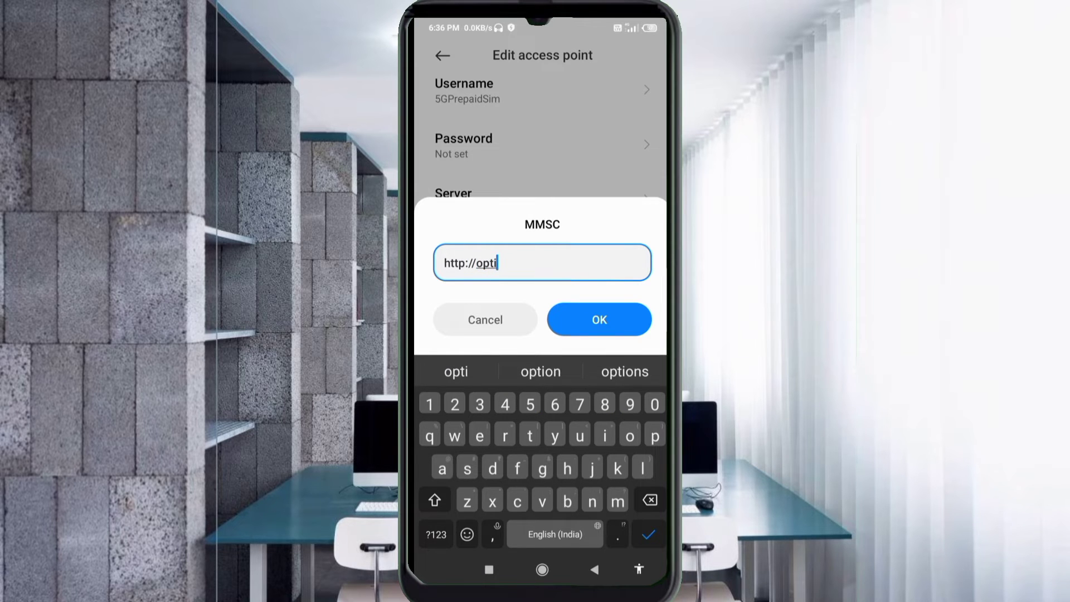
pyautogui.write('s')
pyautogui.press('BackSpace')
pyautogui.press('BackSpace')
pyautogui.press('BackSpace')
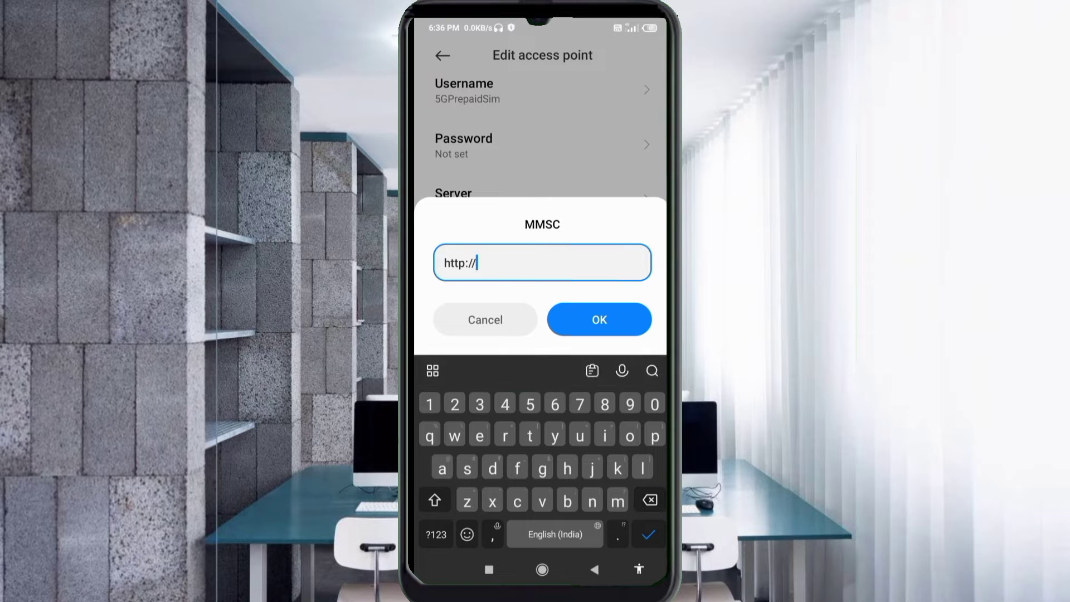
pyautogui.write('opt')
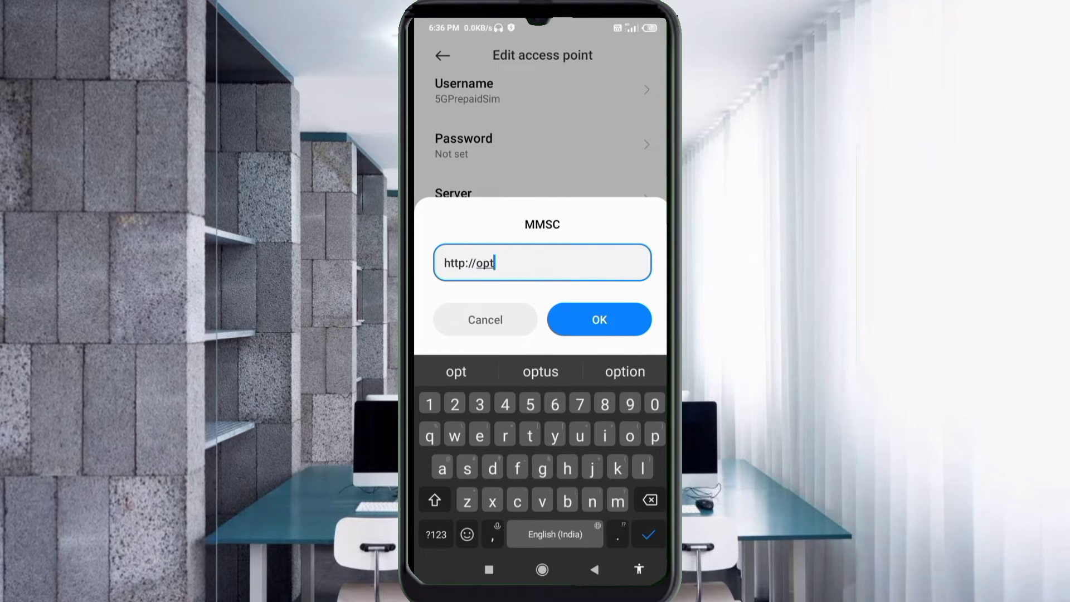
pyautogui.write('us.')
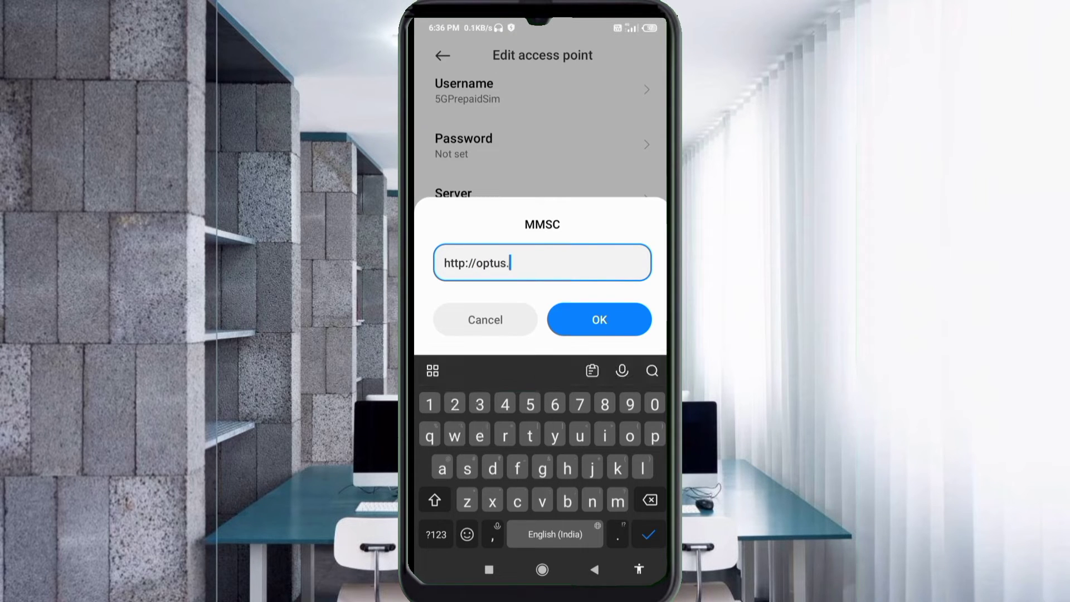
pyautogui.write('com')
pyautogui.write('.au')
pyautogui.click(436, 534)
pyautogui.write(':')
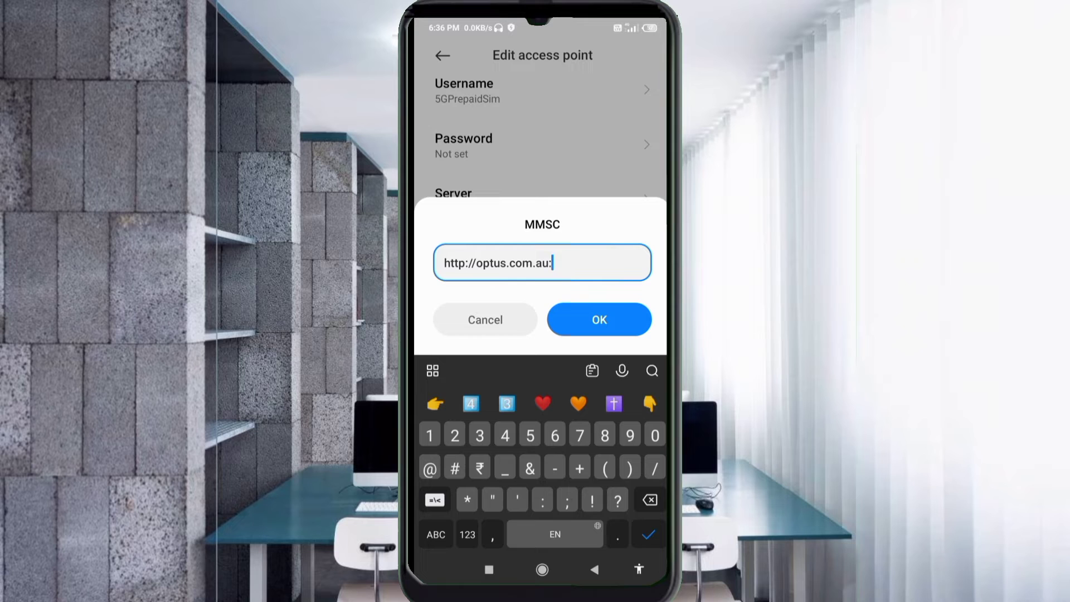
pyautogui.write('8002')
pyautogui.write('/')
pyautogui.click(436, 534)
pyautogui.write('mms')
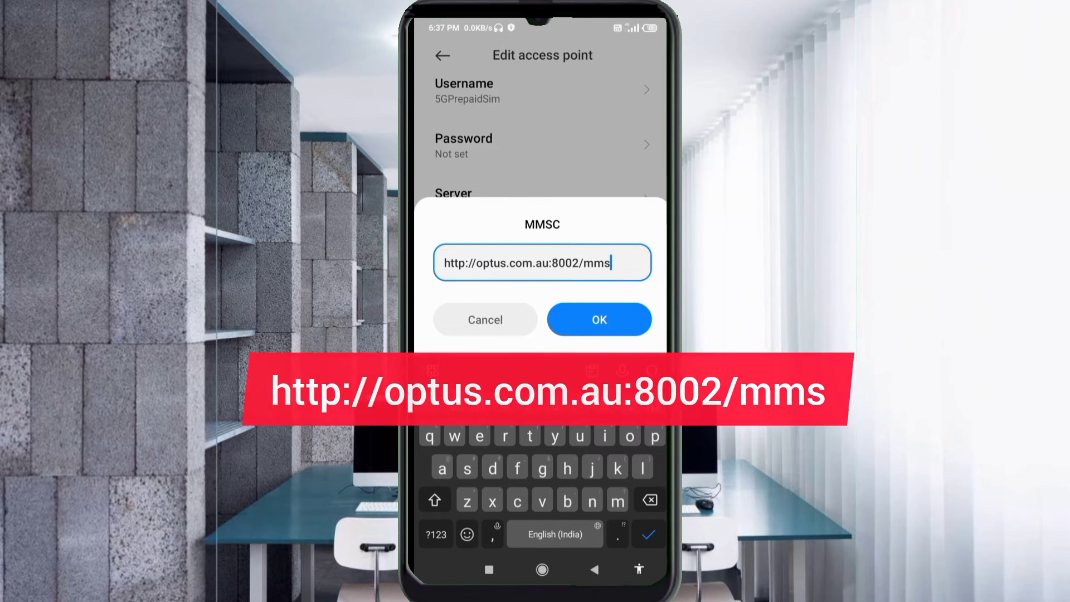
pyautogui.click(600, 320)
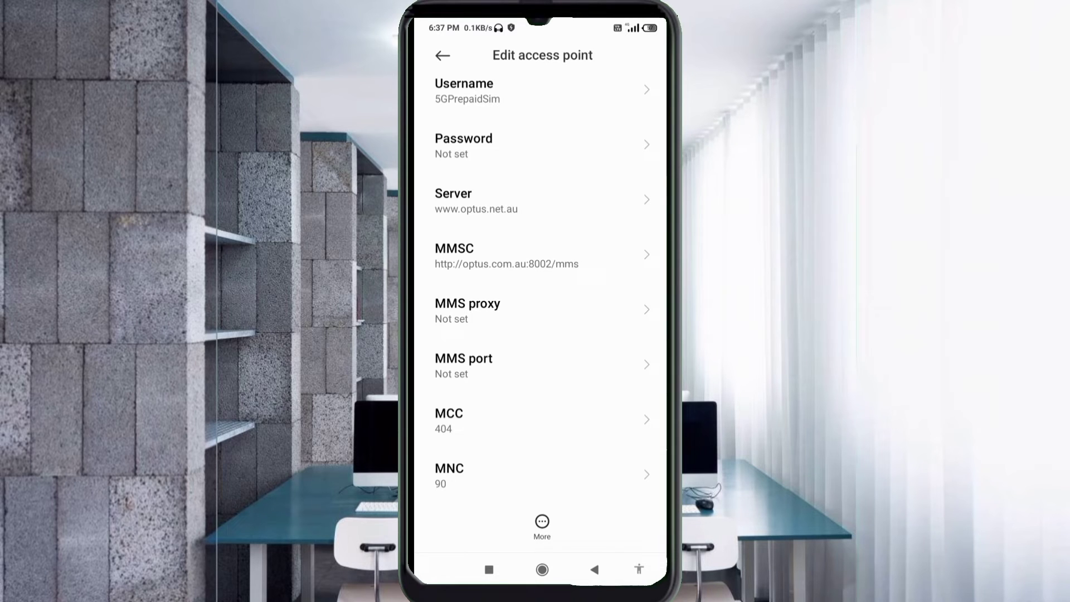
# Set MMS proxy to 203.13.127.32 and MMS port to 8080.
pyautogui.click(501, 309)
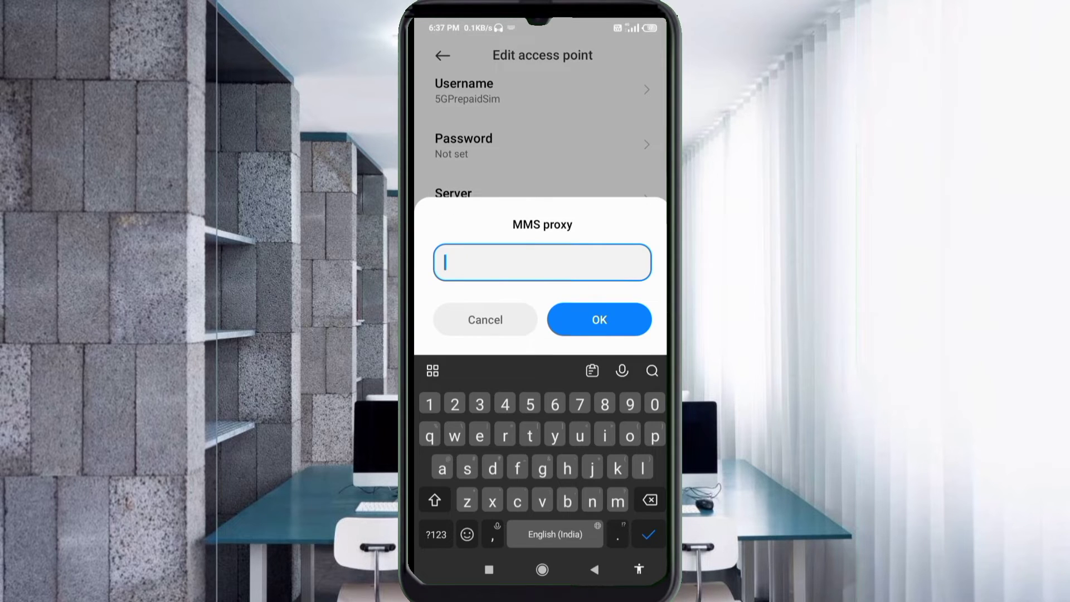
pyautogui.write('203.')
pyautogui.write('13.')
pyautogui.write('127.')
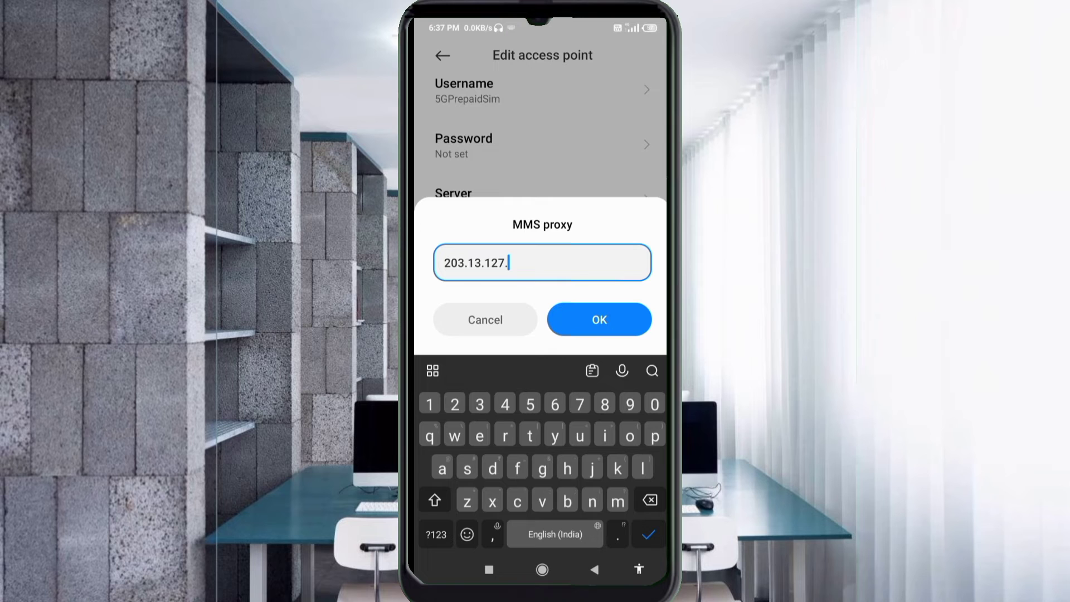
pyautogui.write('32')
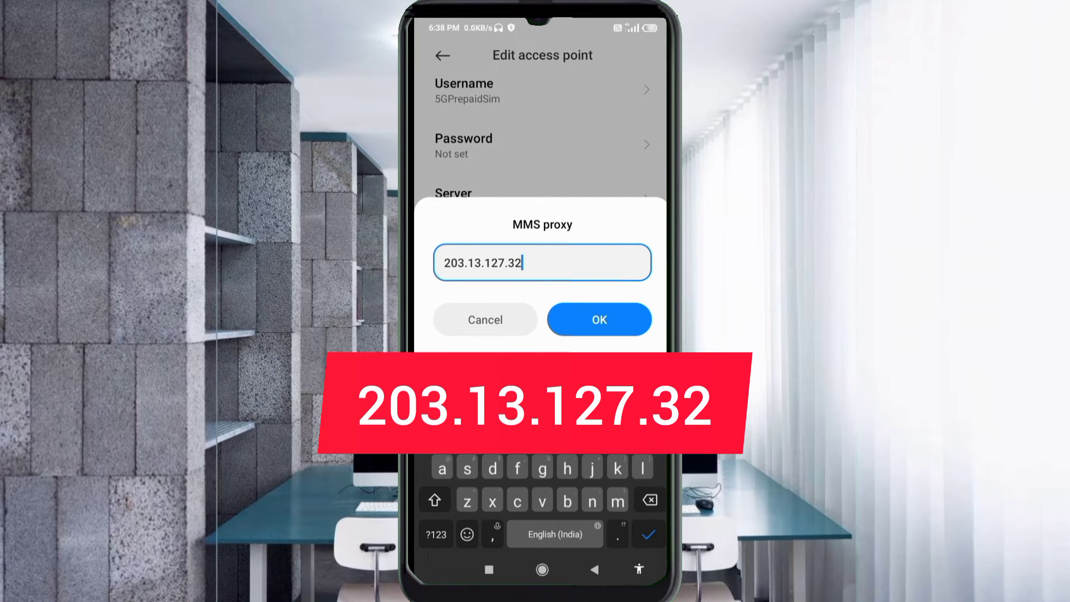
pyautogui.click(600, 319)
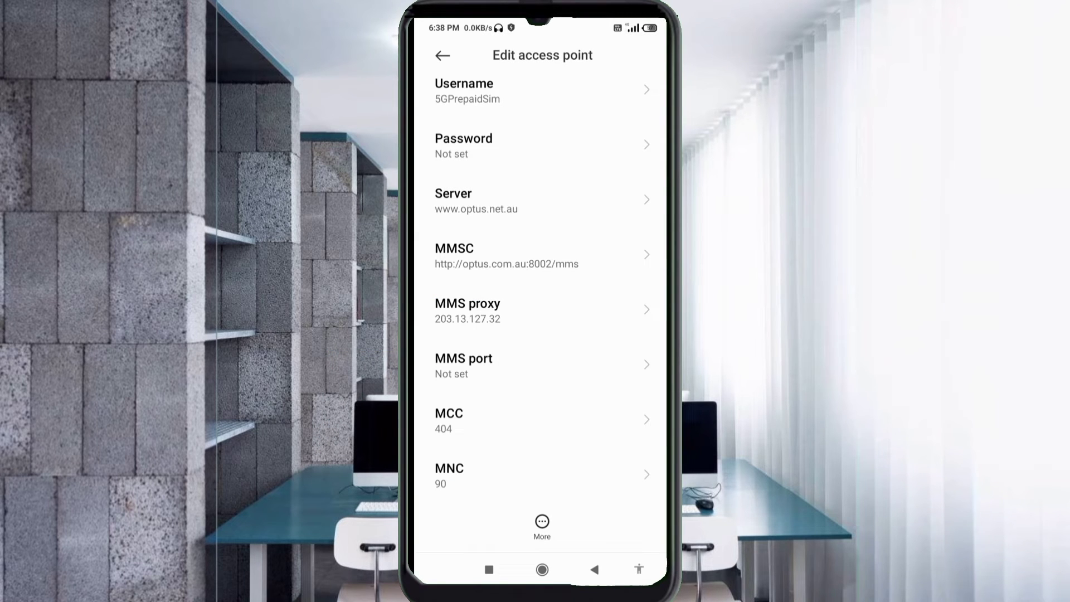
pyautogui.click(501, 365)
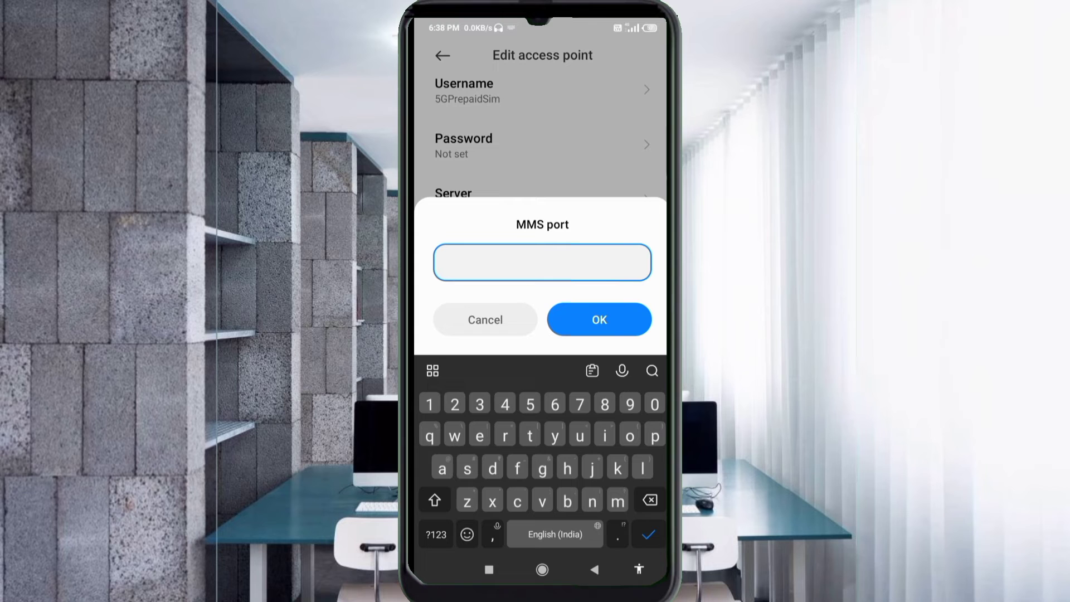
pyautogui.write('8080')
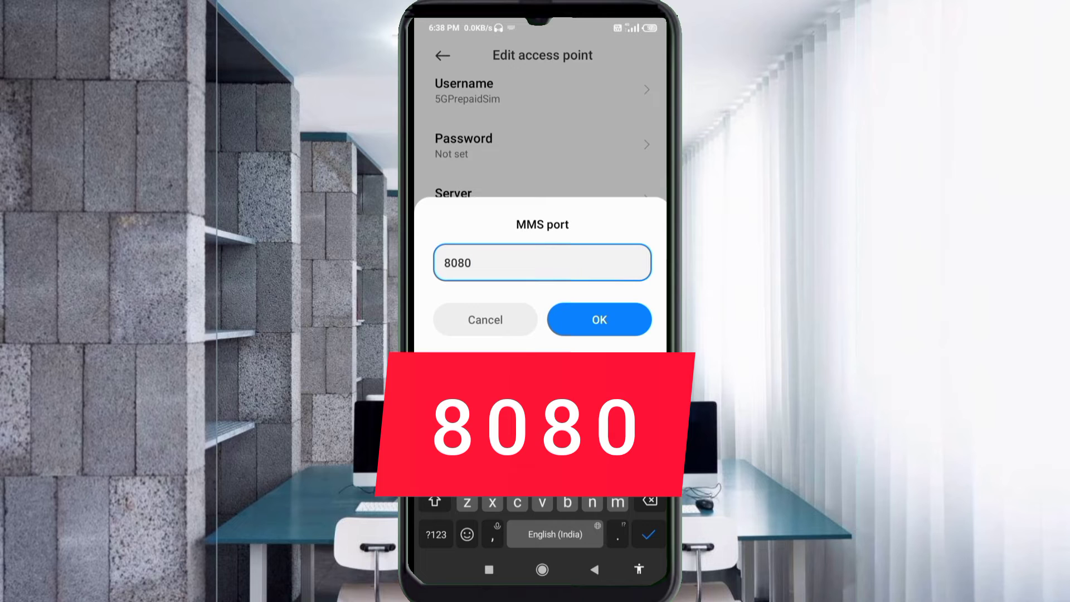
pyautogui.click(600, 320)
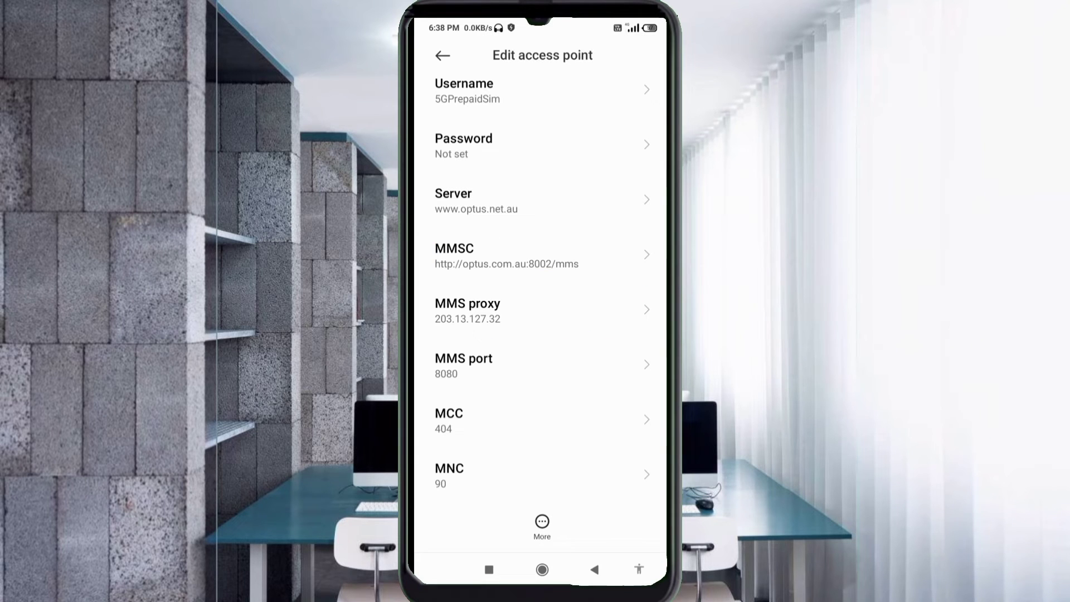
pyautogui.scroll(-1, 543, 313)
pyautogui.scroll(-1, 543, 314)
pyautogui.scroll(-1, 542, 314)
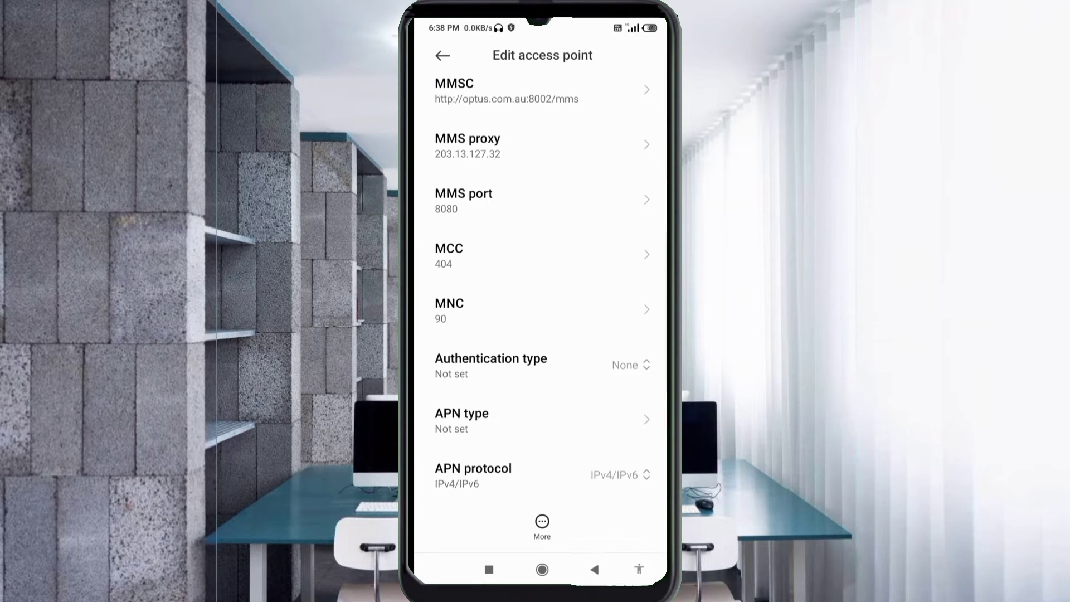
pyautogui.scroll(-1, 542, 314)
pyautogui.scroll(-1, 542, 314)
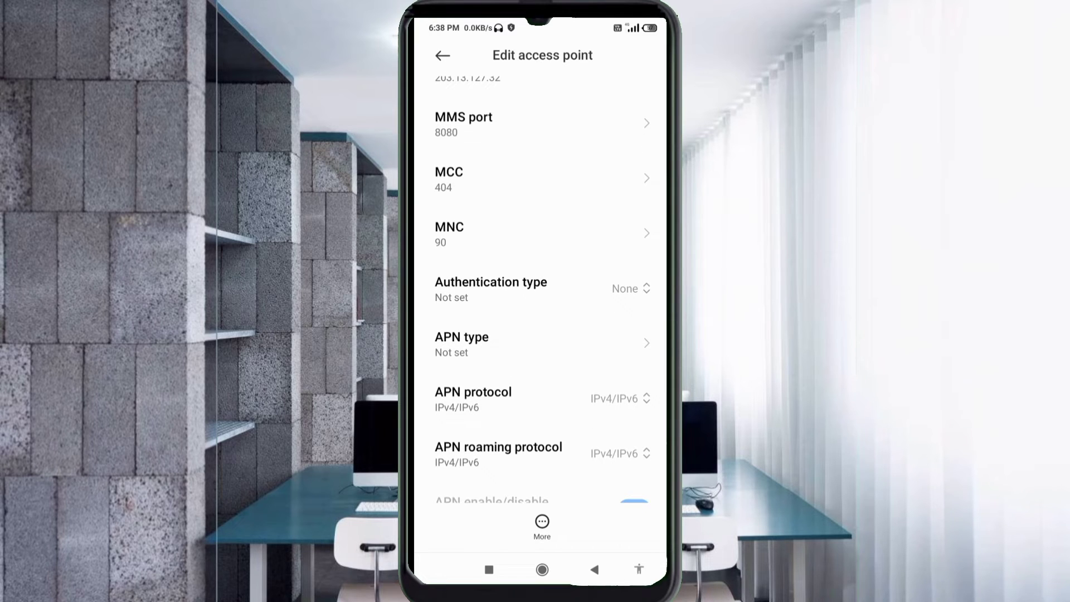
# Set authentication type to PAP and begin entering APN type default,supl,mms.
pyautogui.click(542, 289)
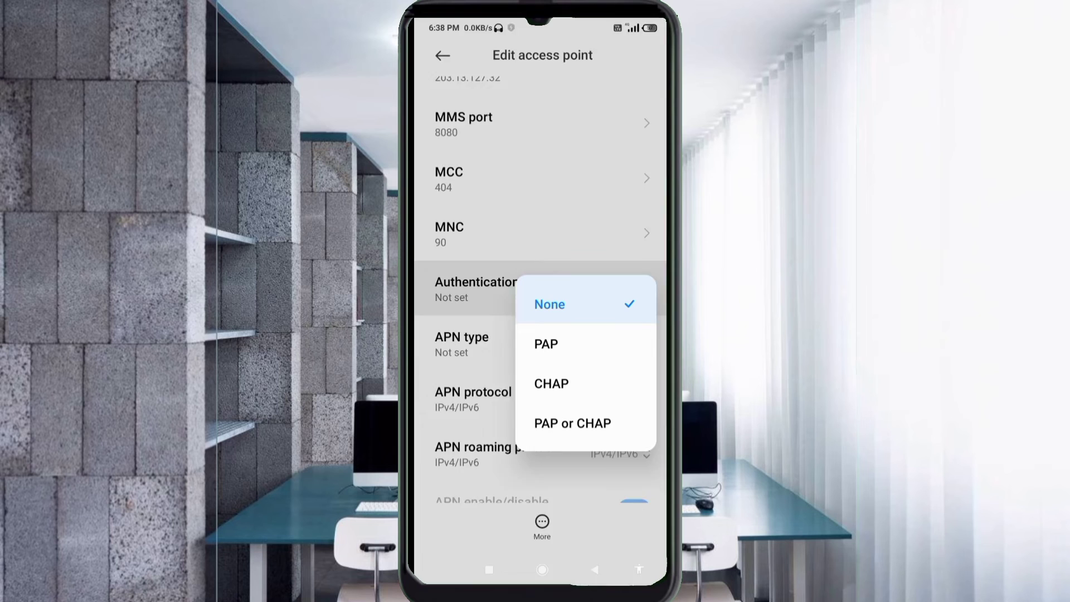
pyautogui.click(545, 343)
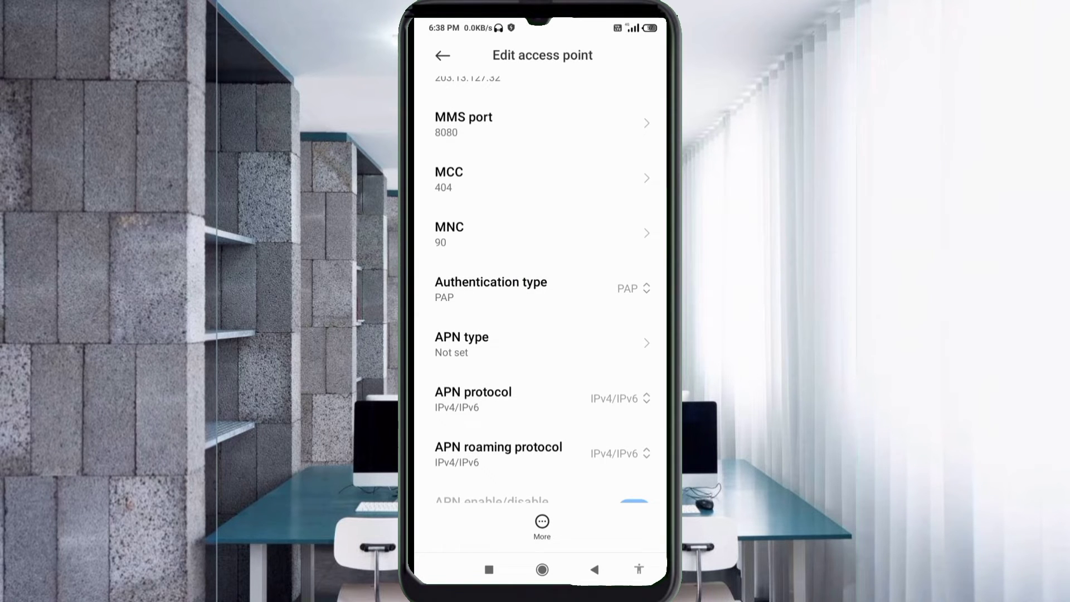
pyautogui.click(542, 343)
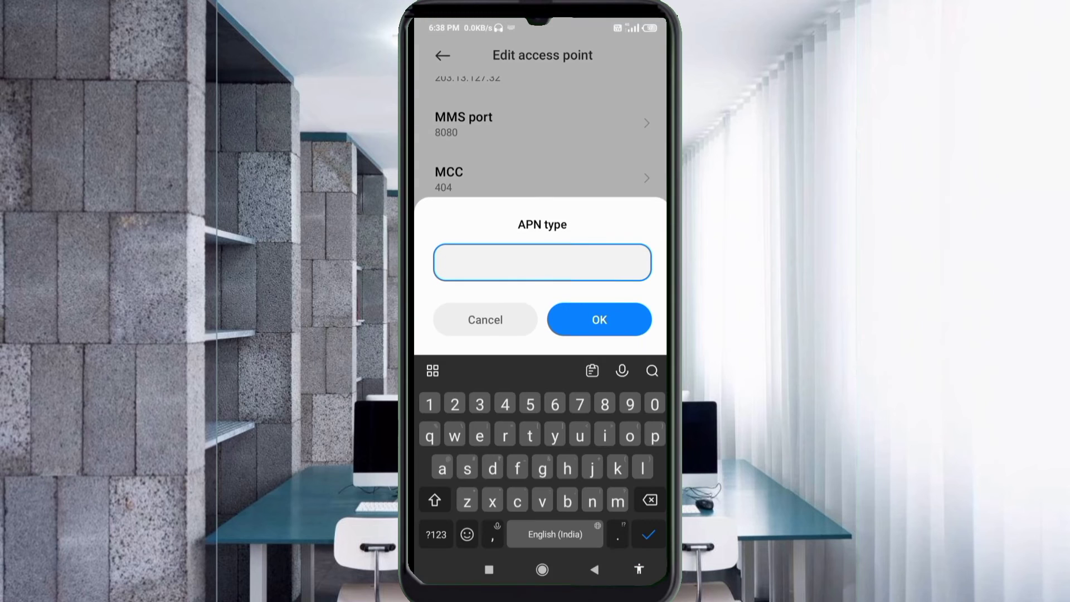
pyautogui.write('defau')
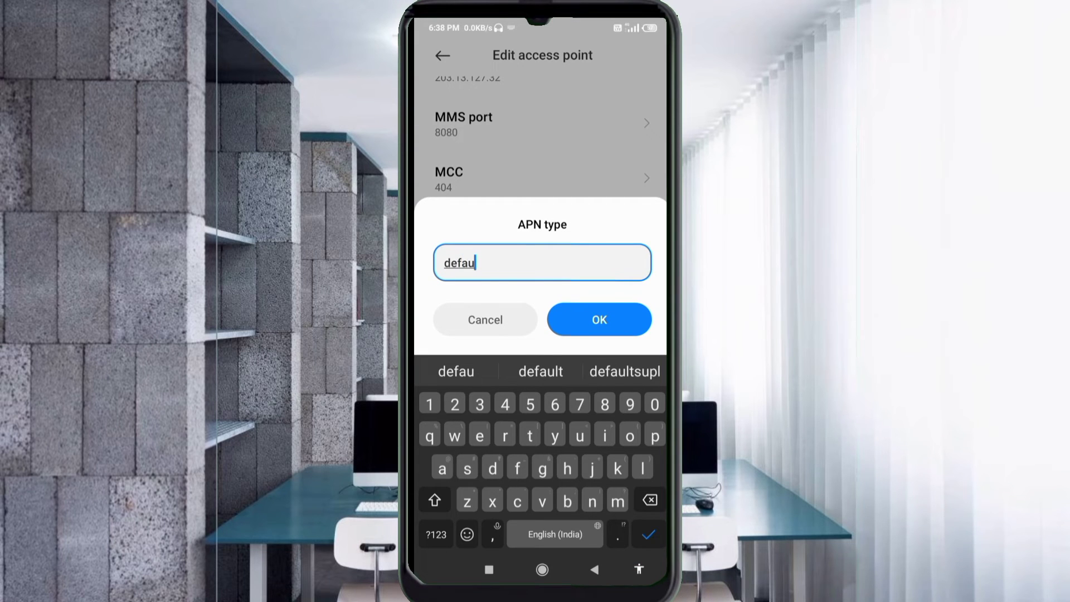
pyautogui.write('lt,')
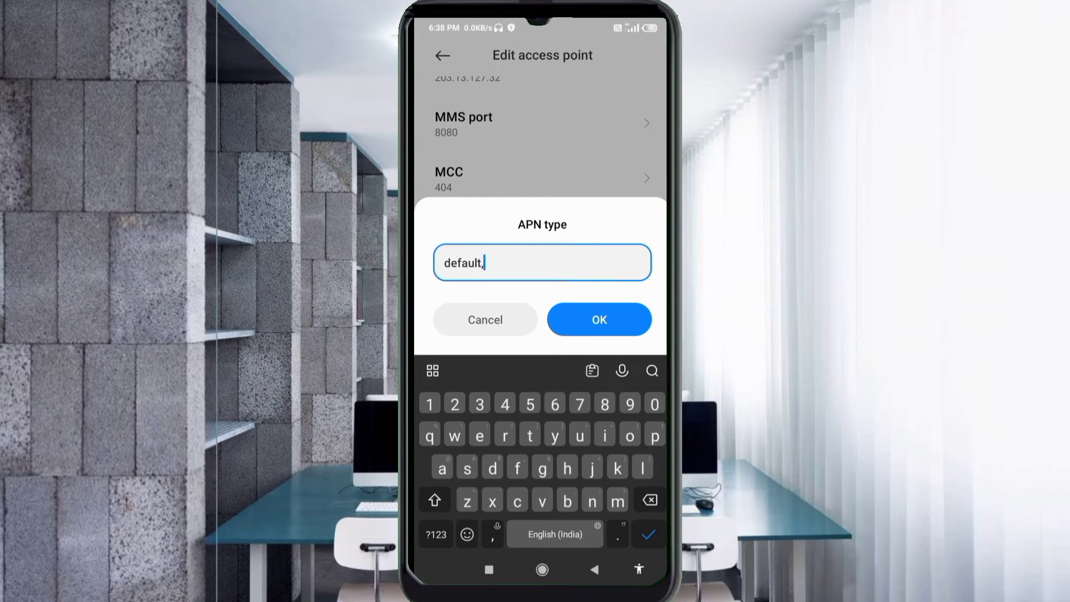
pyautogui.write('supl')
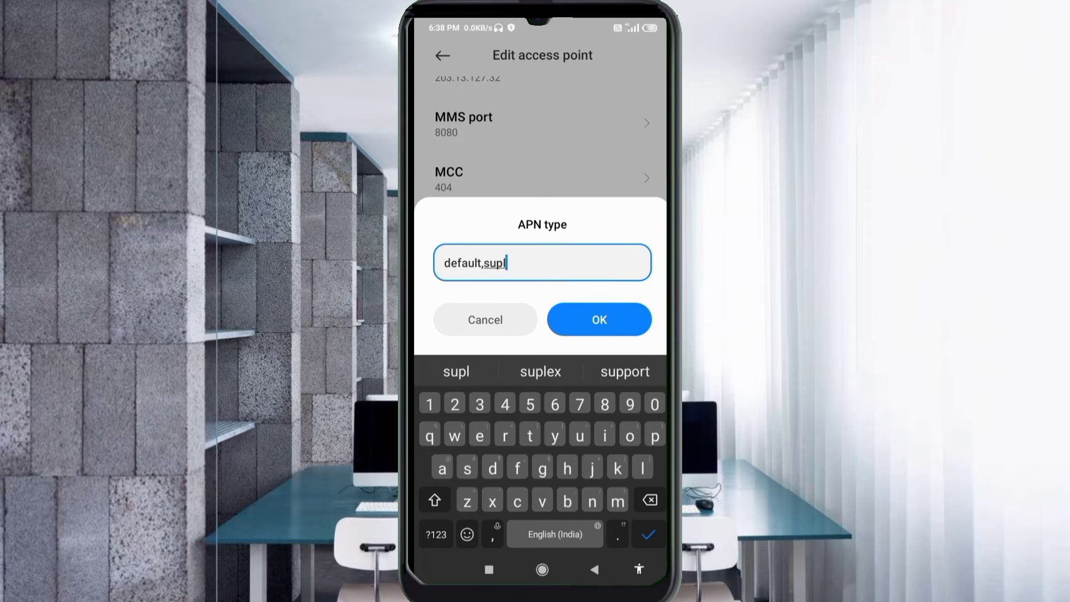
pyautogui.write(',mm')
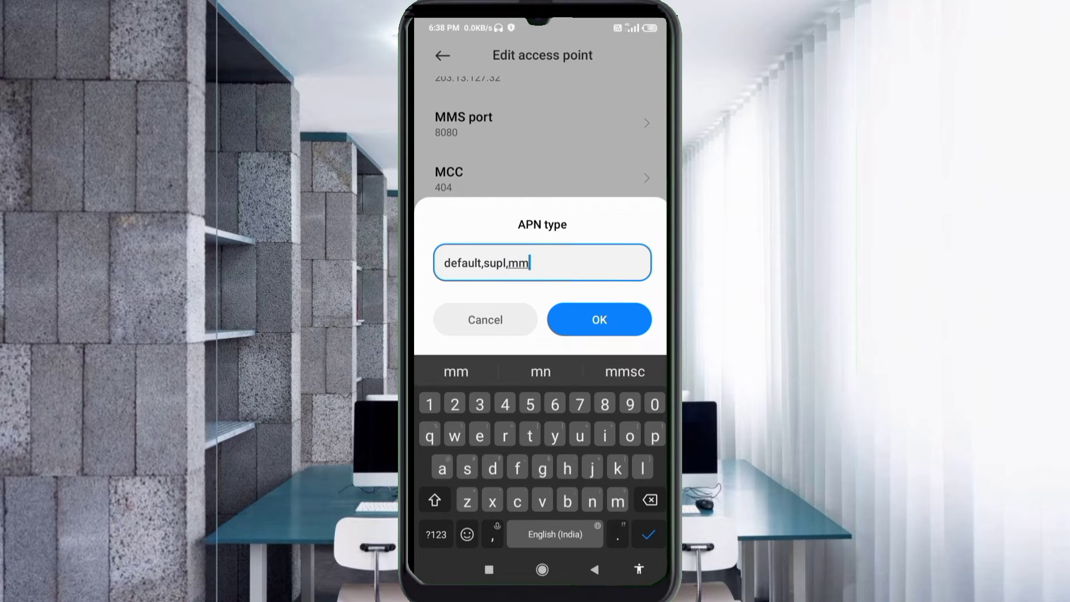
pyautogui.write('s')
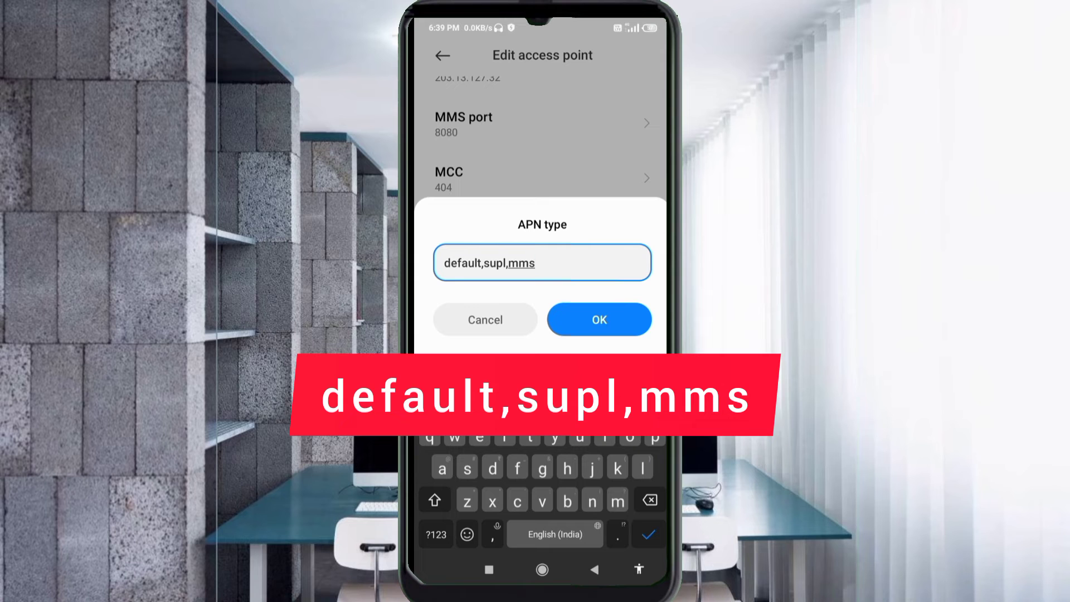
# Confirm the APN type, then keep APN protocol and roaming protocol at IPv4/IPv6.
pyautogui.click(599, 319)
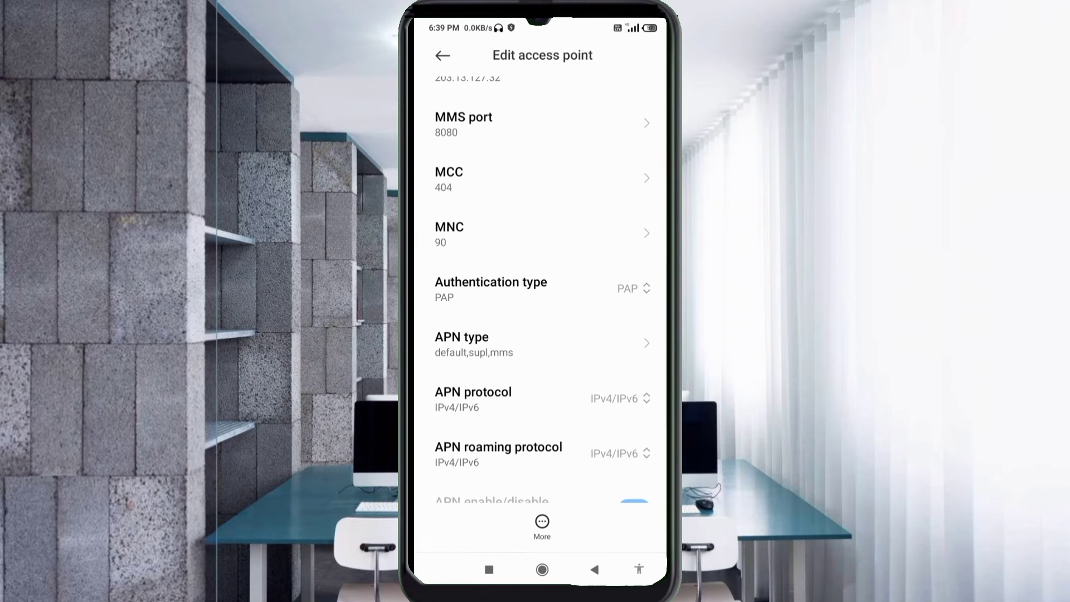
pyautogui.scroll(-1, 541, 332)
pyautogui.scroll(-3, 541, 331)
pyautogui.scroll(-2, 541, 331)
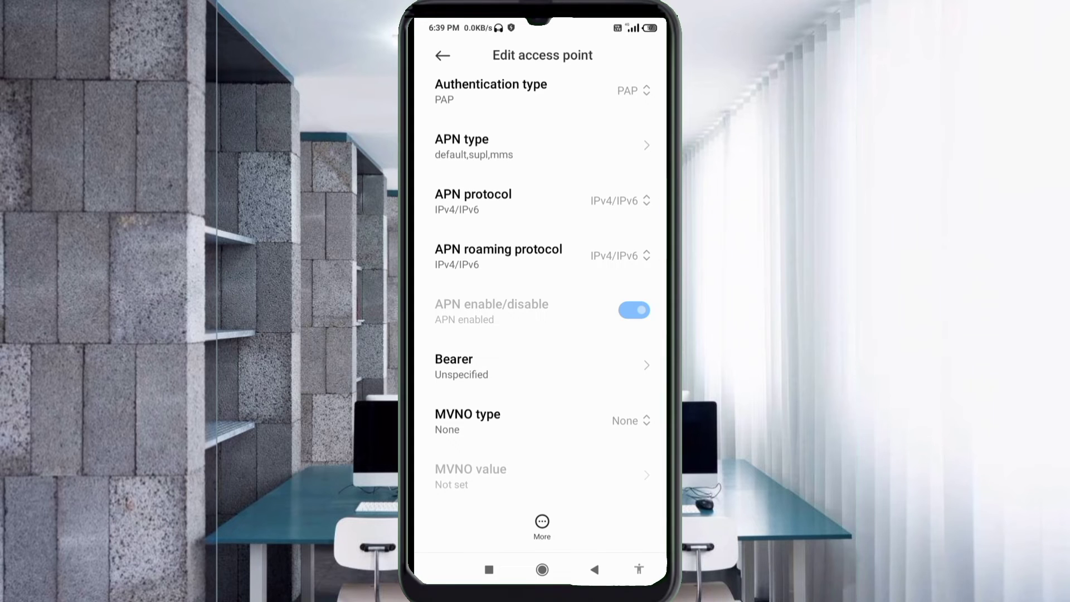
pyautogui.click(541, 201)
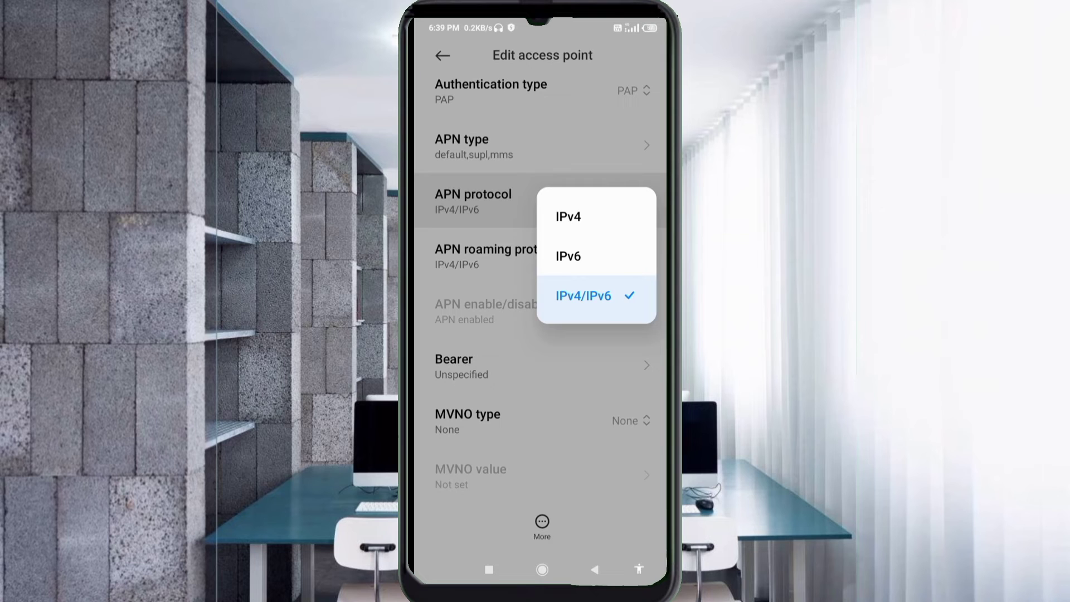
pyautogui.click(594, 296)
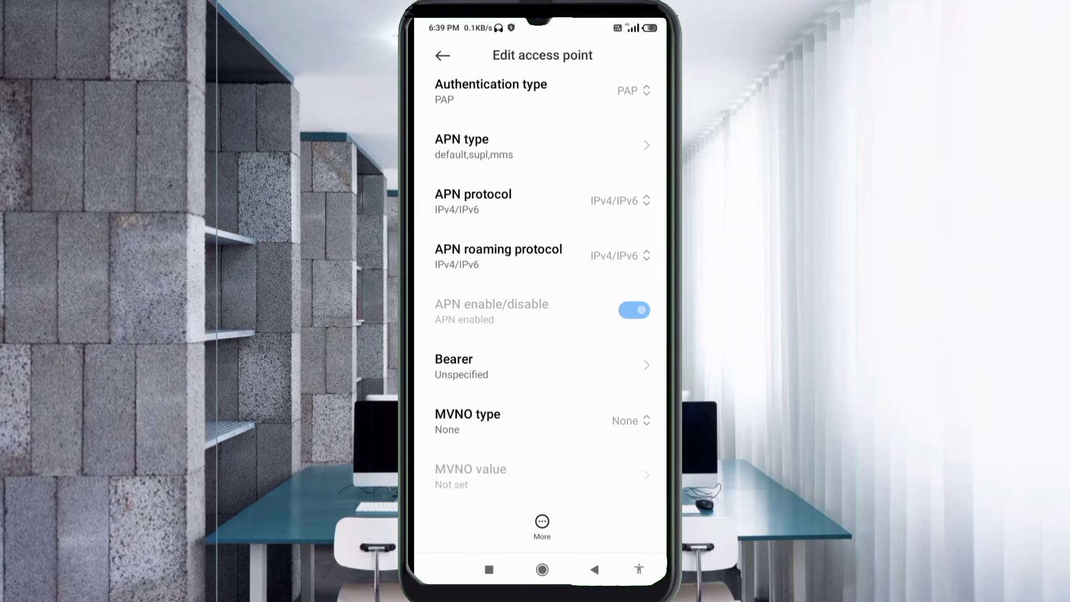
pyautogui.click(543, 256)
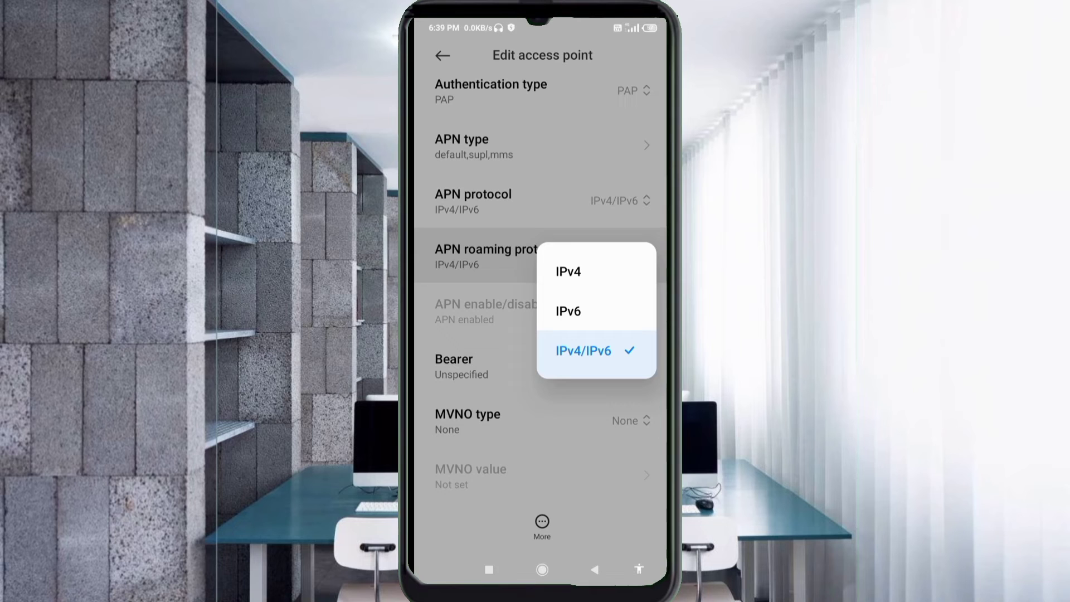
pyautogui.click(585, 350)
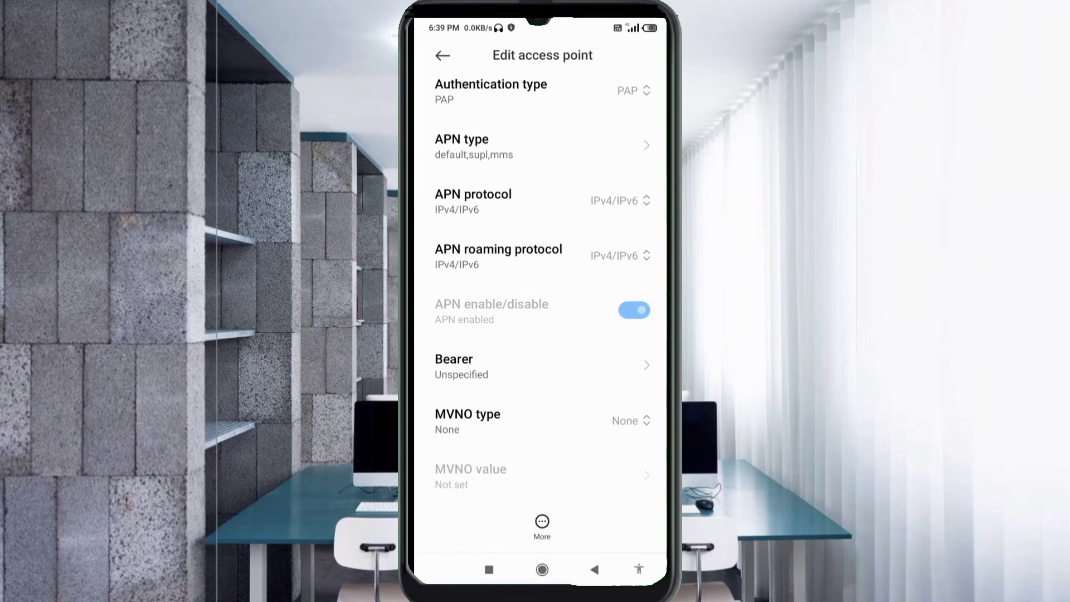
pyautogui.click(502, 365)
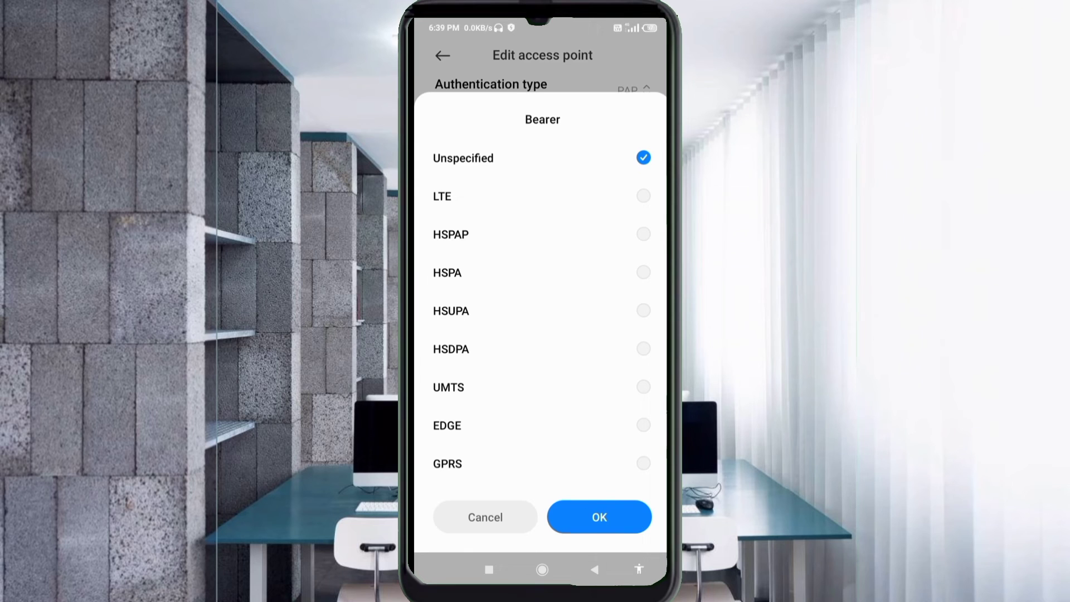
# Replace Unspecified bearer with LTE, HSPAP, HSPA, HSUPA, HSDPA, UMTS, EDGE and GPRS.
pyautogui.click(535, 158)
pyautogui.click(535, 196)
pyautogui.click(535, 234)
pyautogui.click(536, 273)
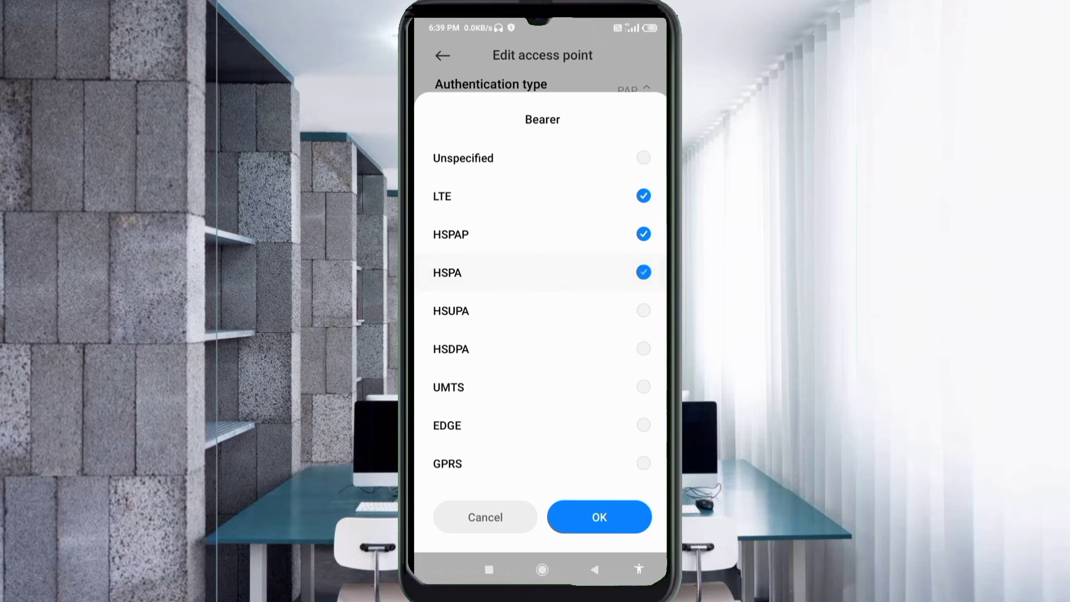
pyautogui.click(536, 311)
pyautogui.click(536, 310)
pyautogui.click(535, 310)
pyautogui.click(535, 349)
pyautogui.click(535, 387)
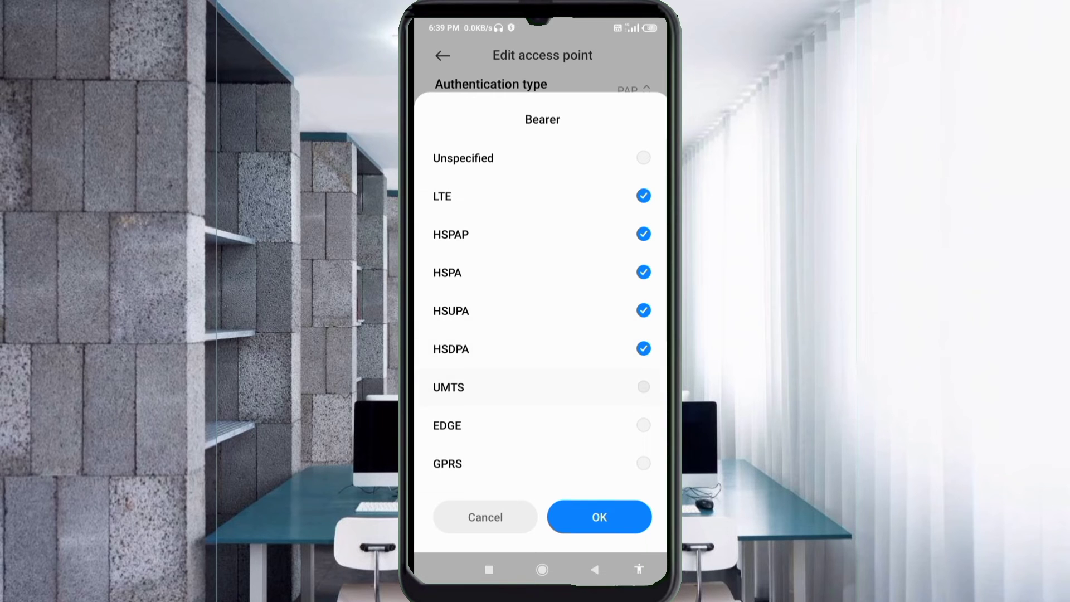
pyautogui.click(535, 424)
pyautogui.click(535, 464)
pyautogui.scroll(-5, 550, 303)
pyautogui.scroll(5, 550, 303)
pyautogui.click(600, 517)
pyautogui.scroll(5, 543, 301)
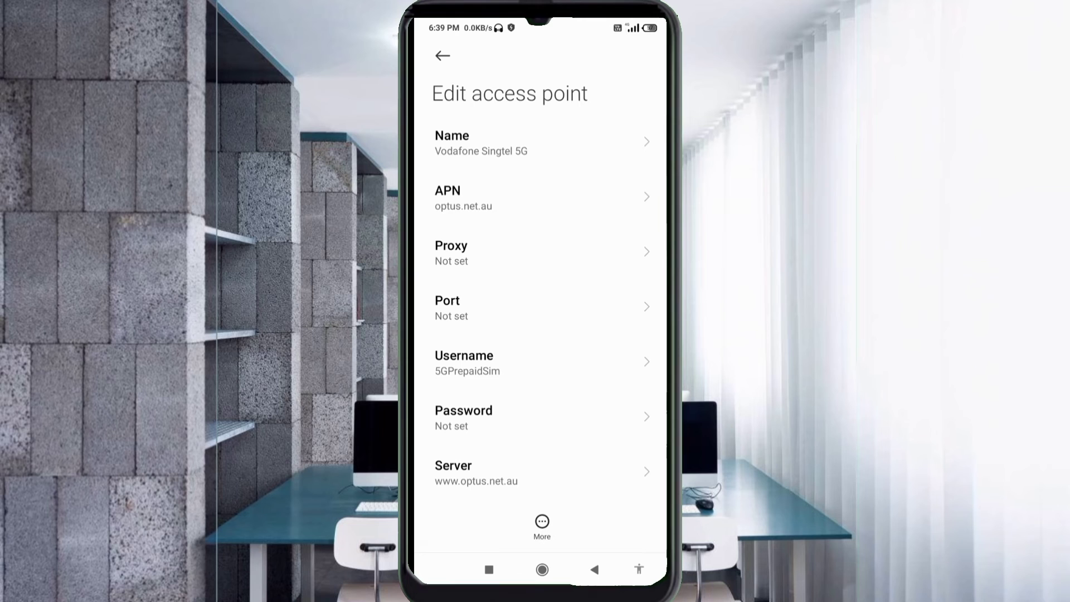
# Save the Vodafone Singtel 5G APN, select it as the active APN, and return home.
pyautogui.click(542, 525)
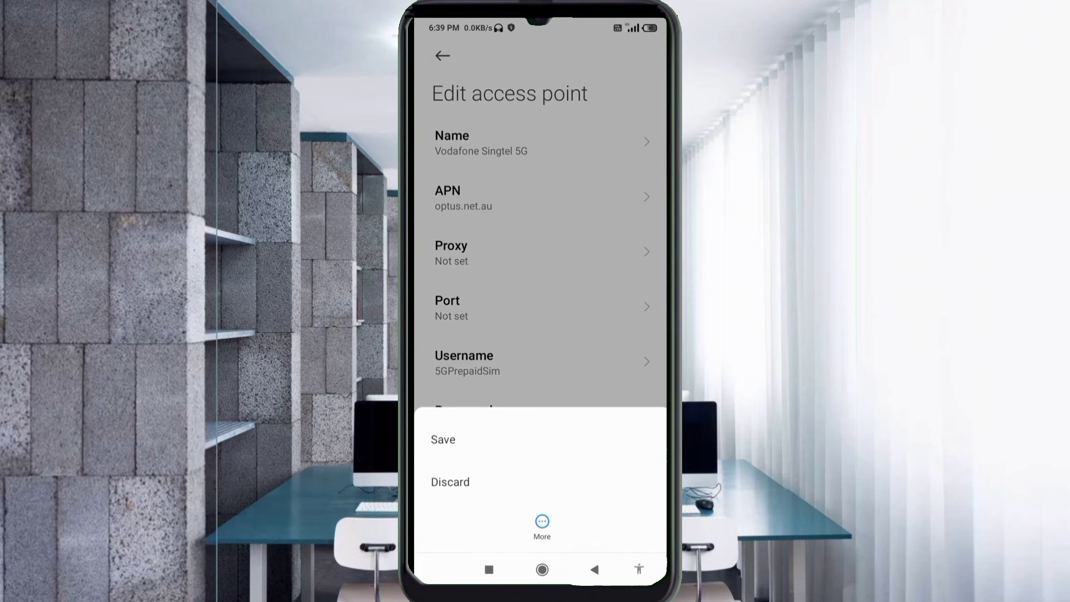
pyautogui.click(444, 439)
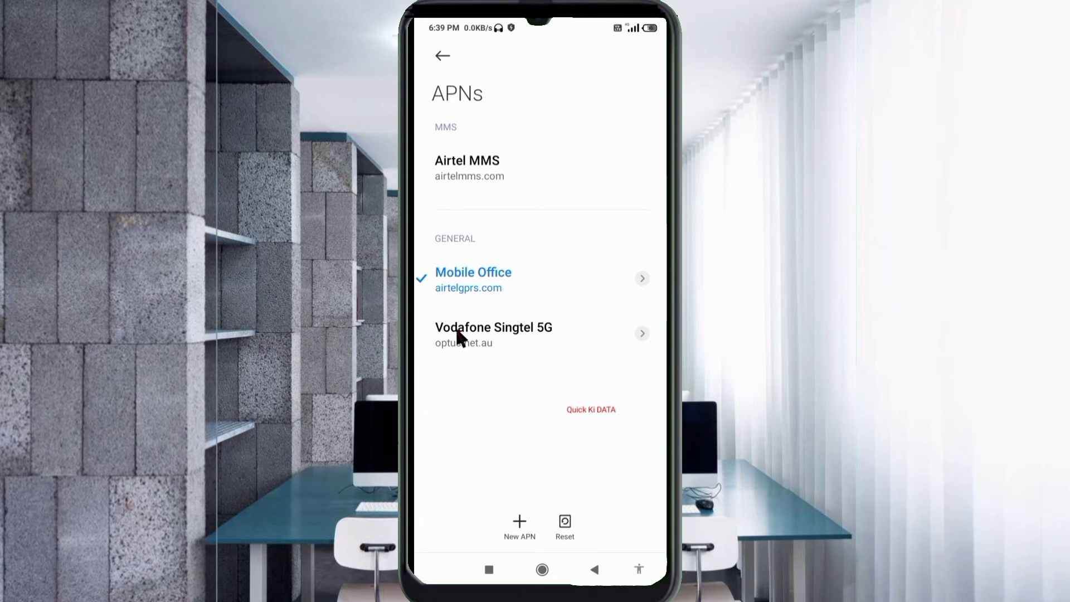
pyautogui.click(500, 350)
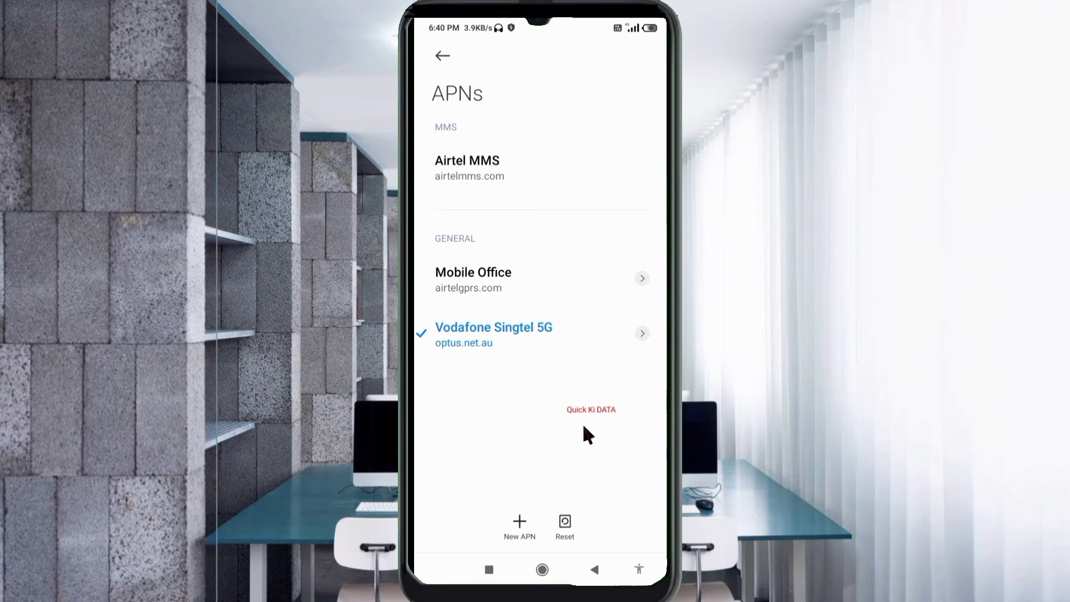
pyautogui.press('Home')
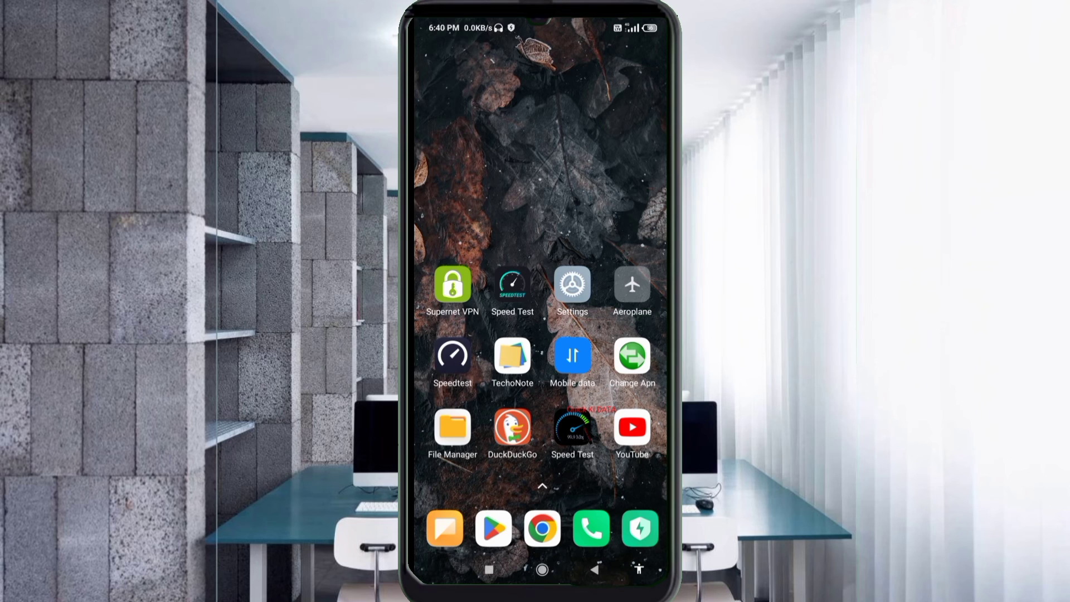
# Toggle aeroplane mode on and off to refresh the connection, then launch Speedtest.
pyautogui.click(632, 309)
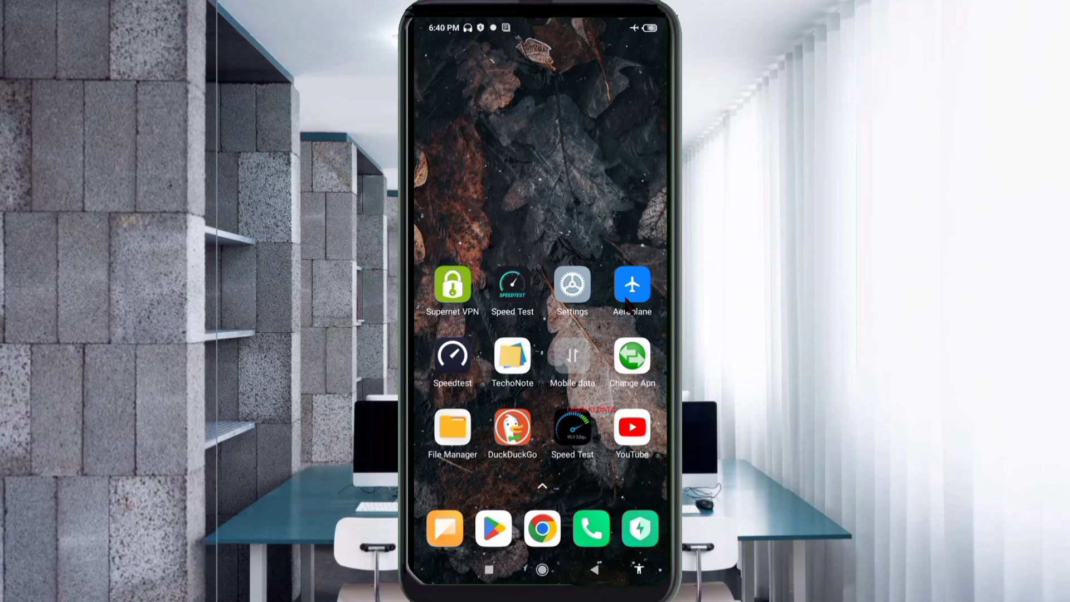
pyautogui.click(638, 305)
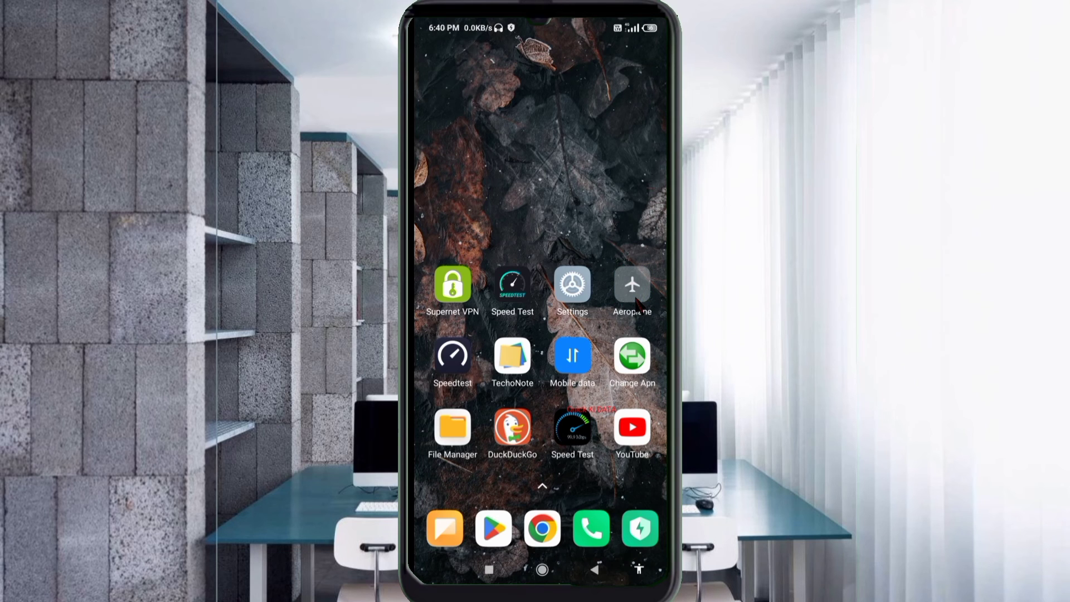
pyautogui.click(454, 383)
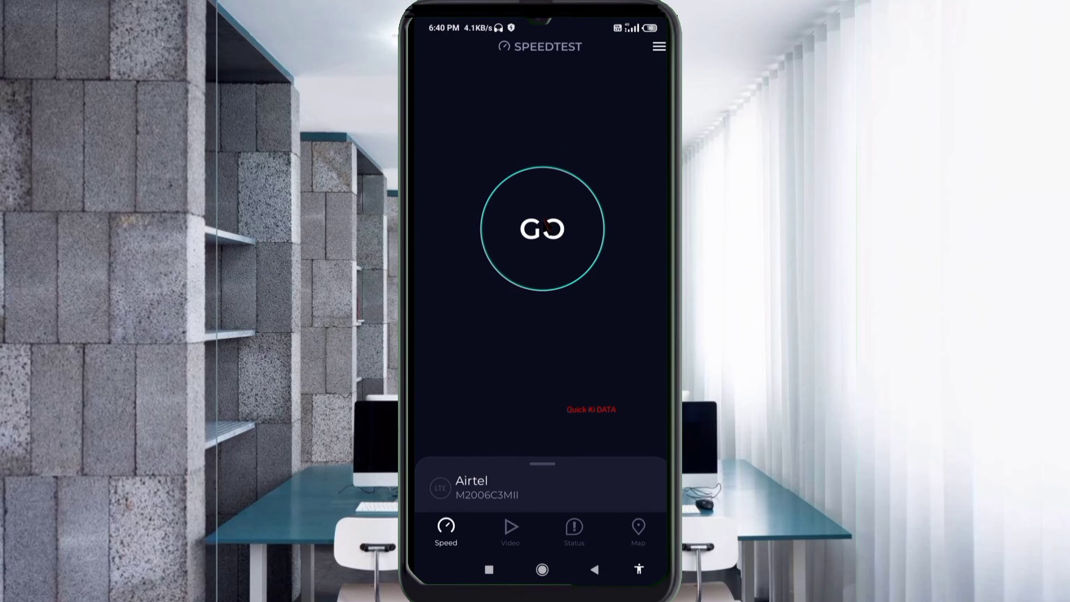
# Run a speed test (18.0 Mbps down, 13.7 Mbps up, 39 ms ping) and return home.
pyautogui.click(545, 227)
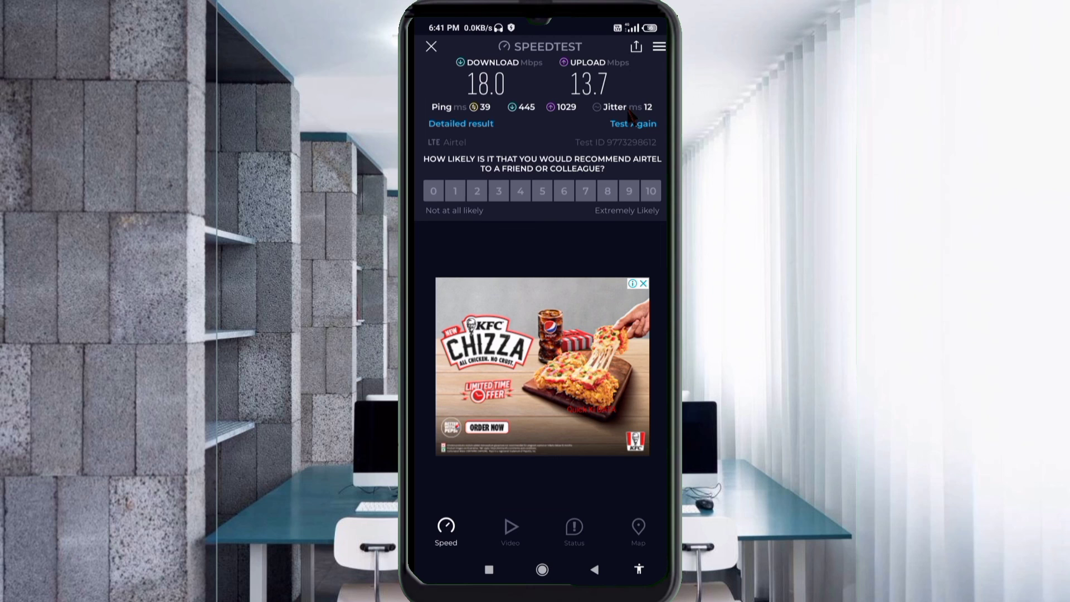
pyautogui.press('Home')
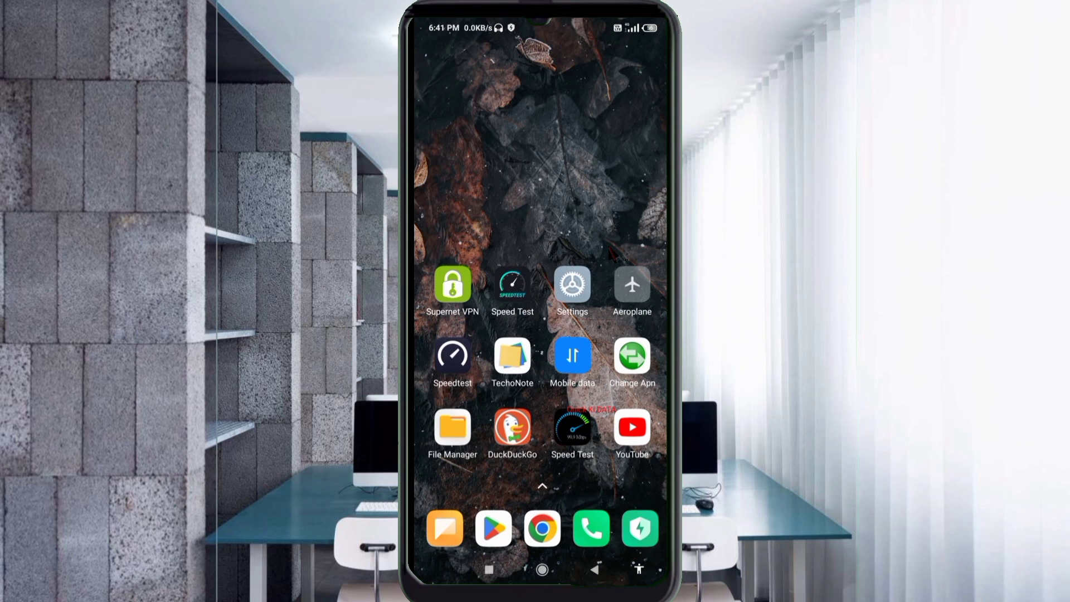